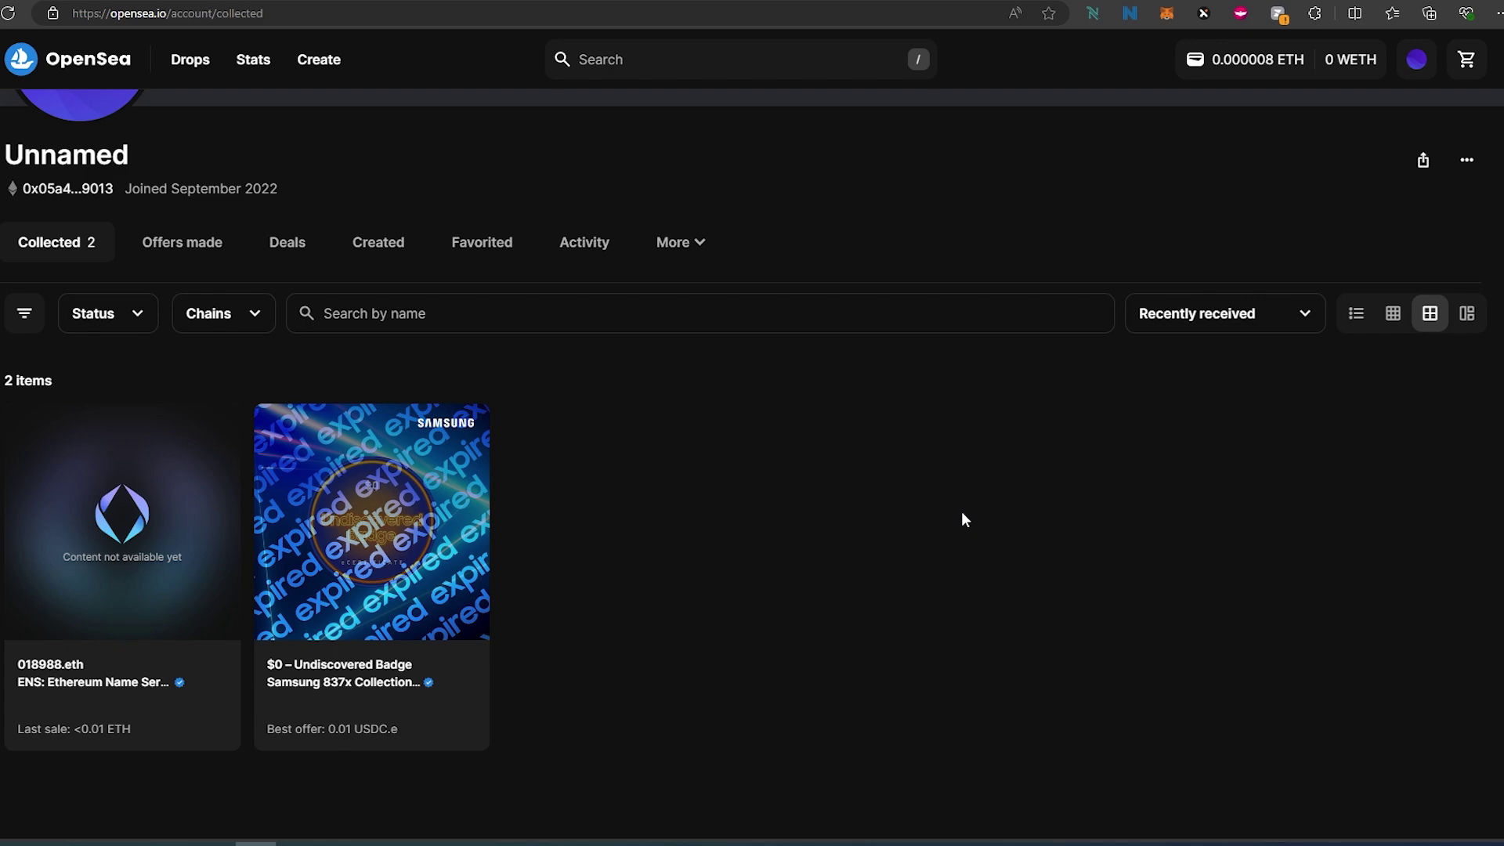
Scroll OpenSea's Collected tab down to the 018988.eth ENS name card.
scroll(962, 513, "up", 3)
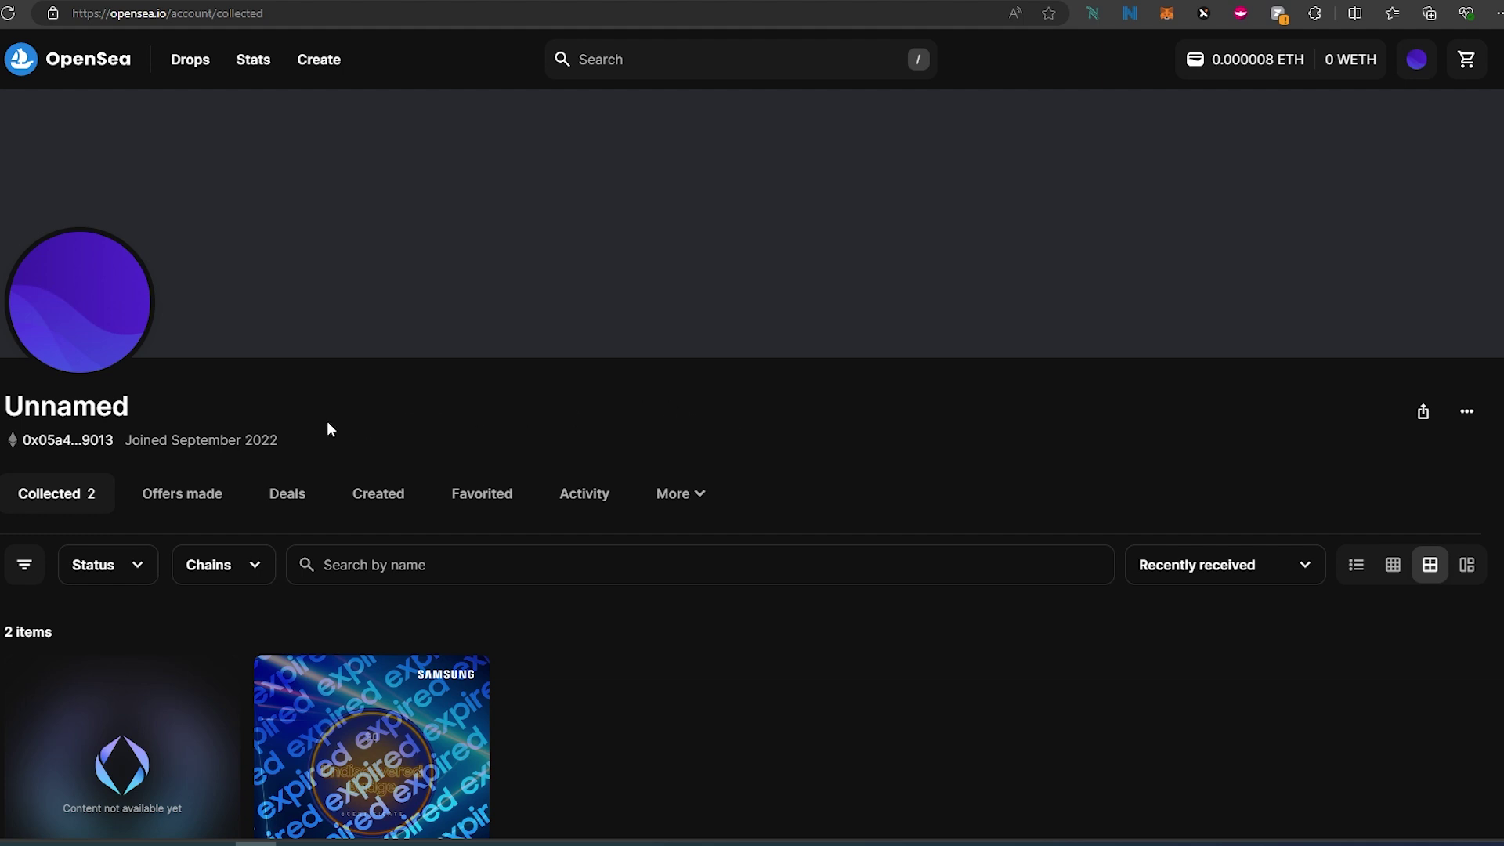
scroll(327, 423, "down", 2)
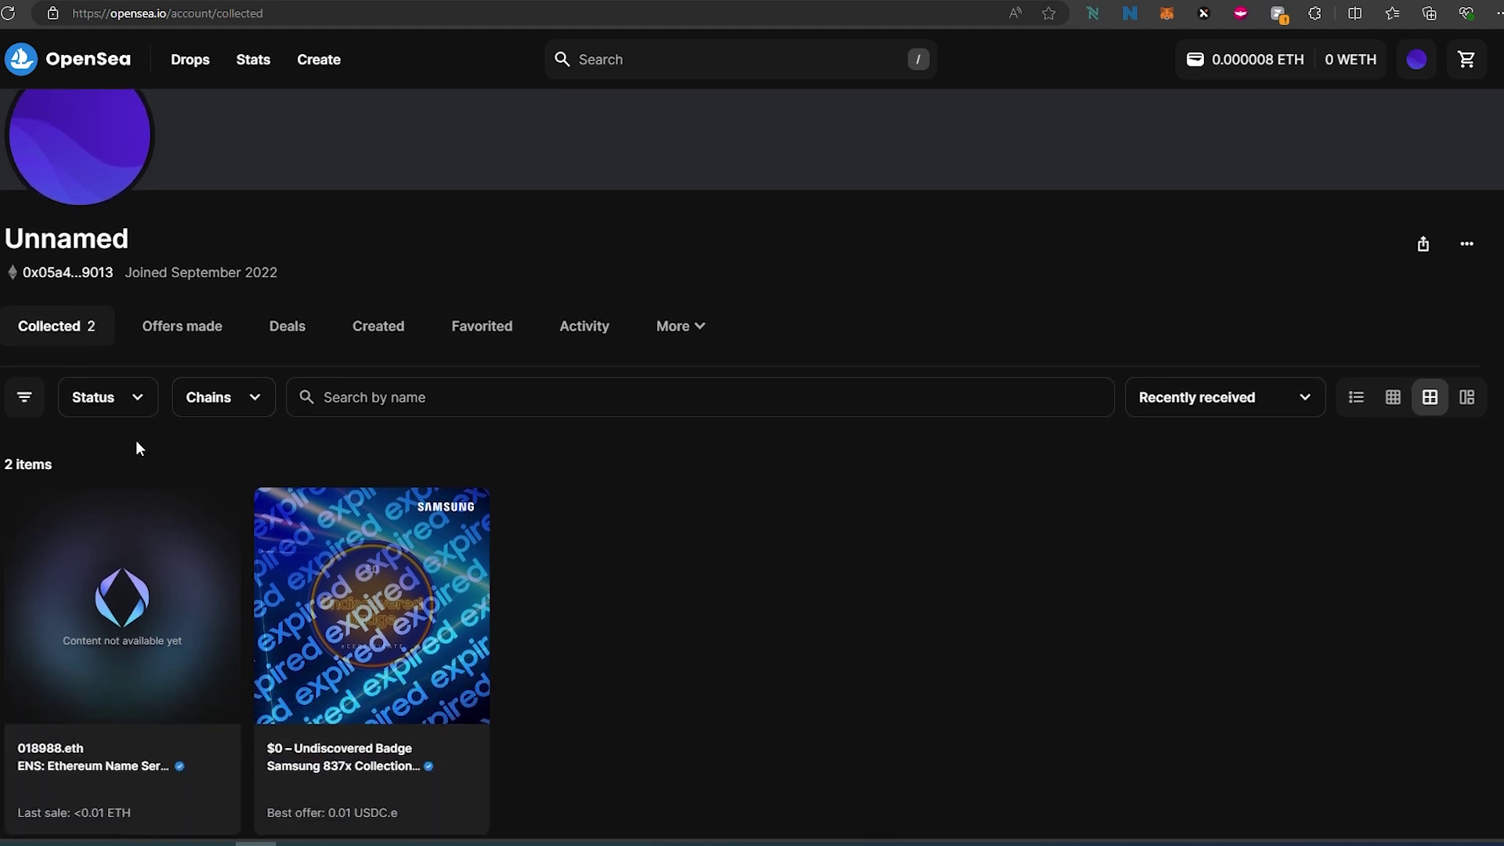
scroll(134, 439, "down", 1)
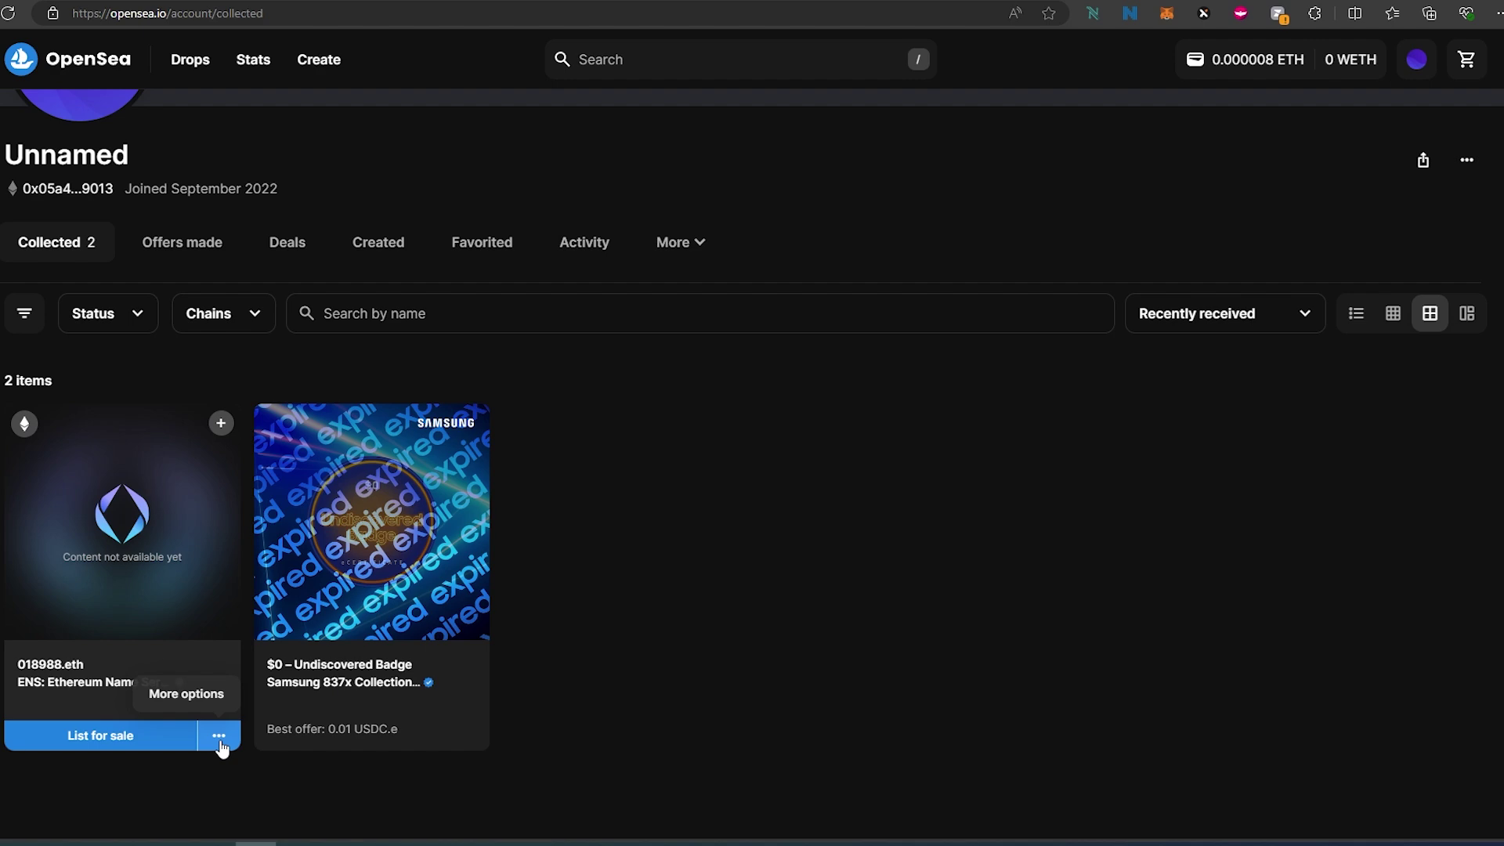
Preview the 018988.eth Transfer page, go back, then reopen and dismiss its action menu.
left_click(218, 738)
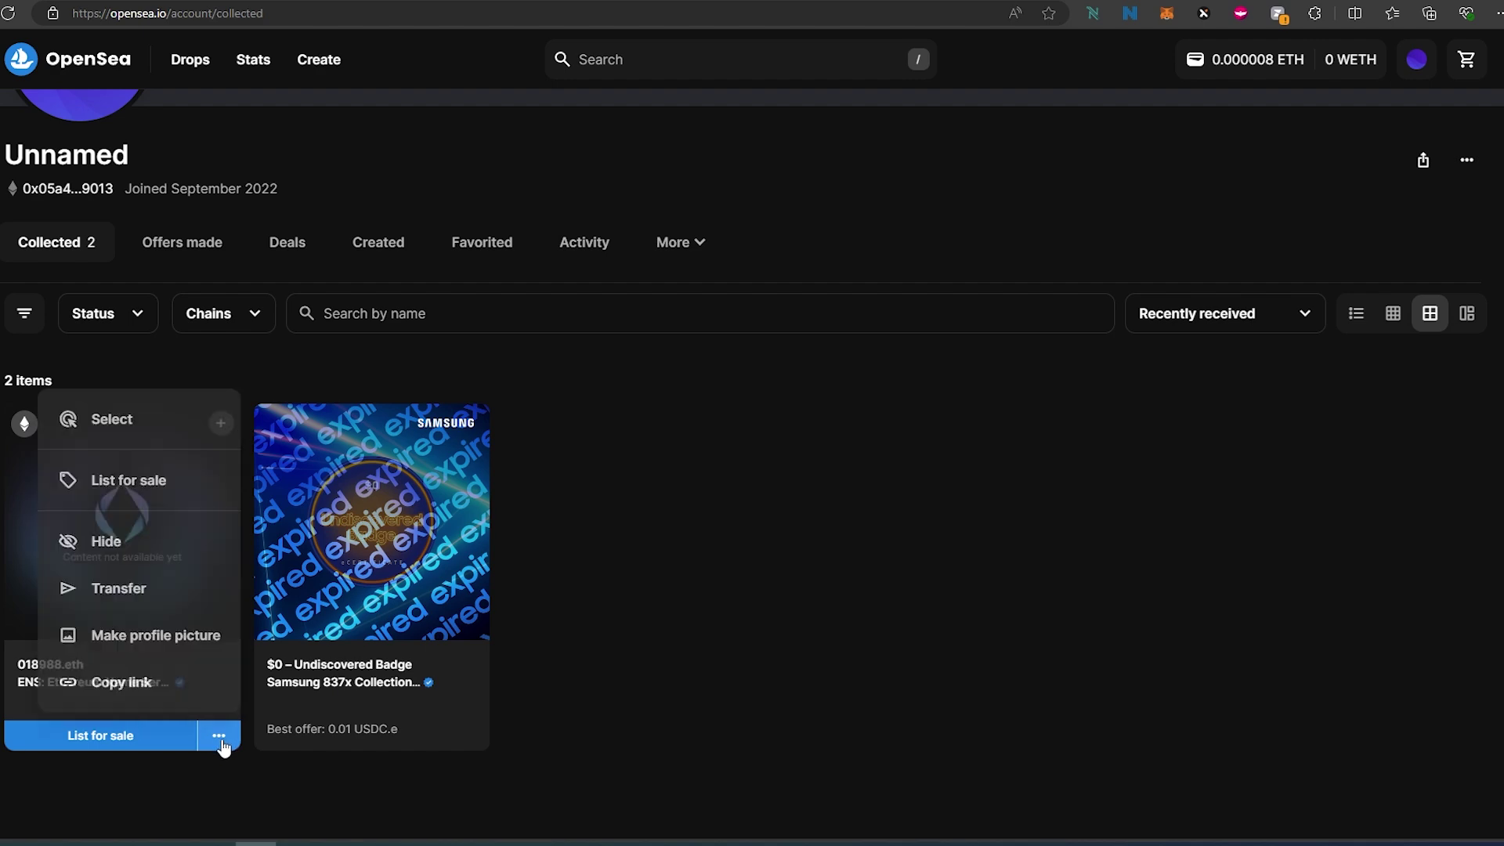
left_click(141, 598)
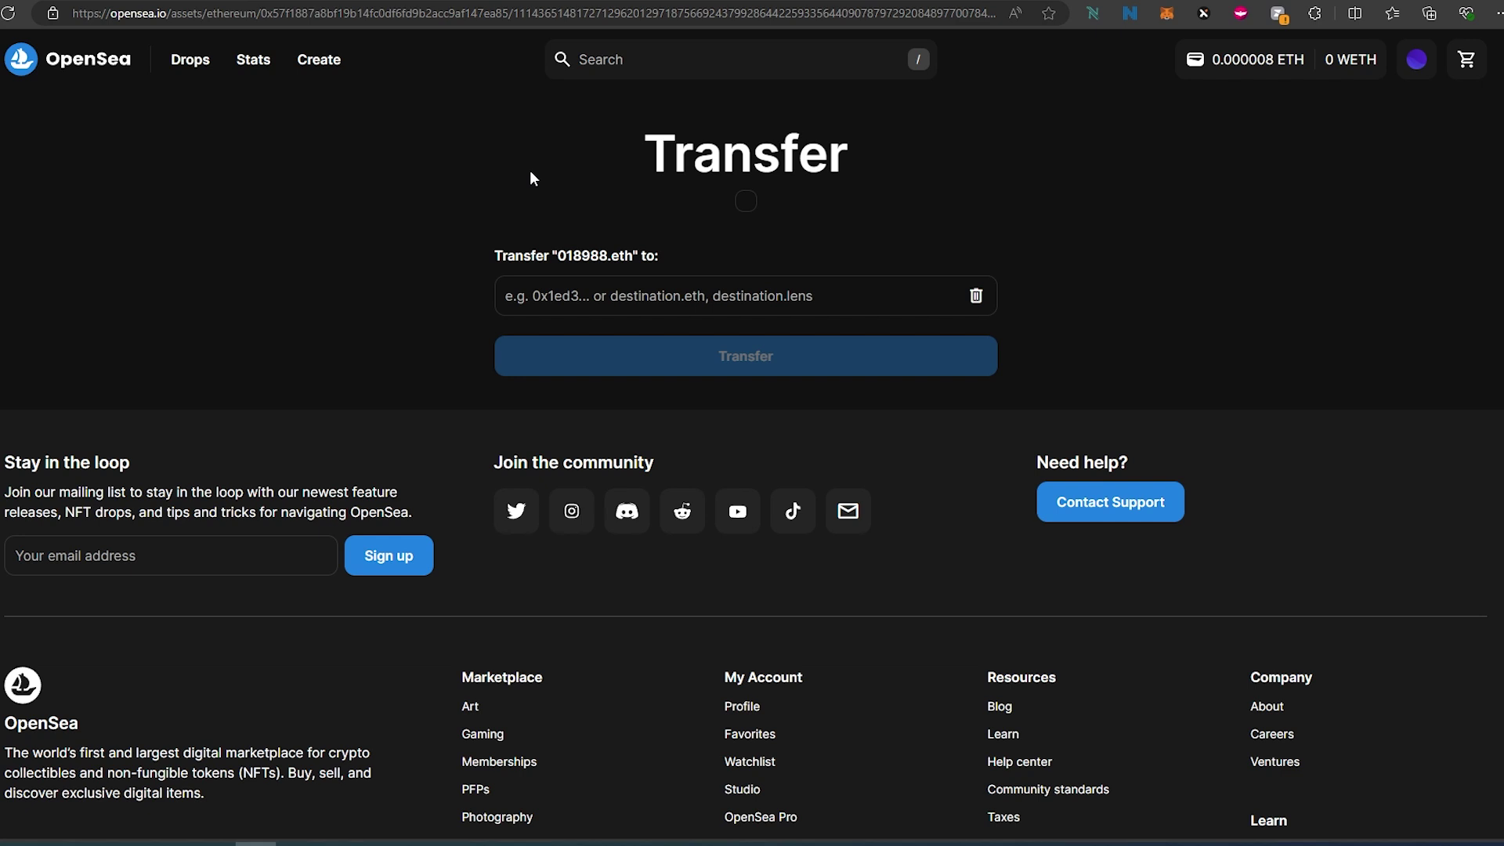
key("alt+Left")
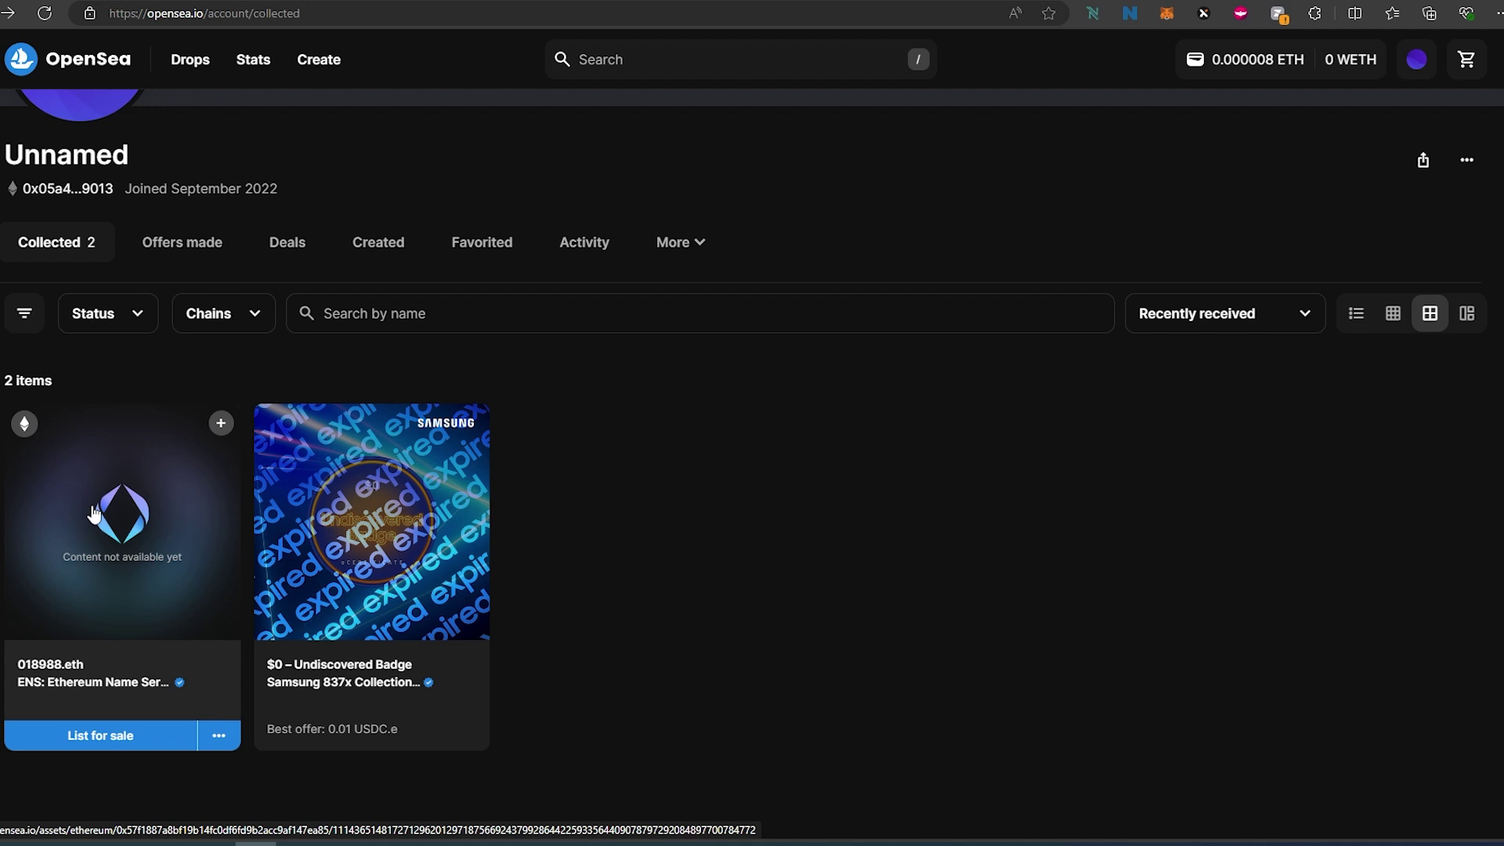
left_click(220, 737)
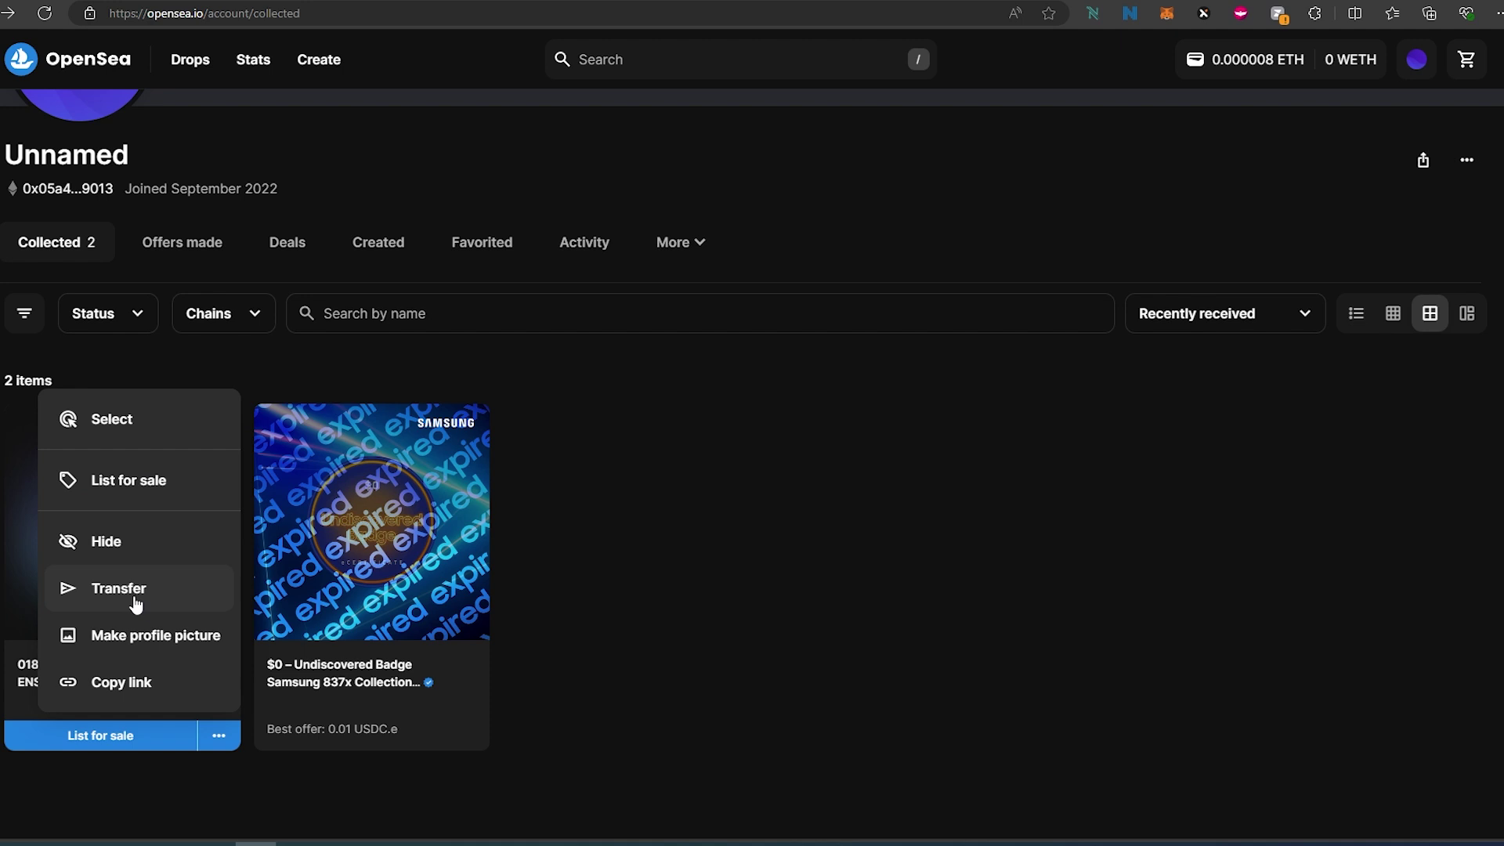
left_click(598, 577)
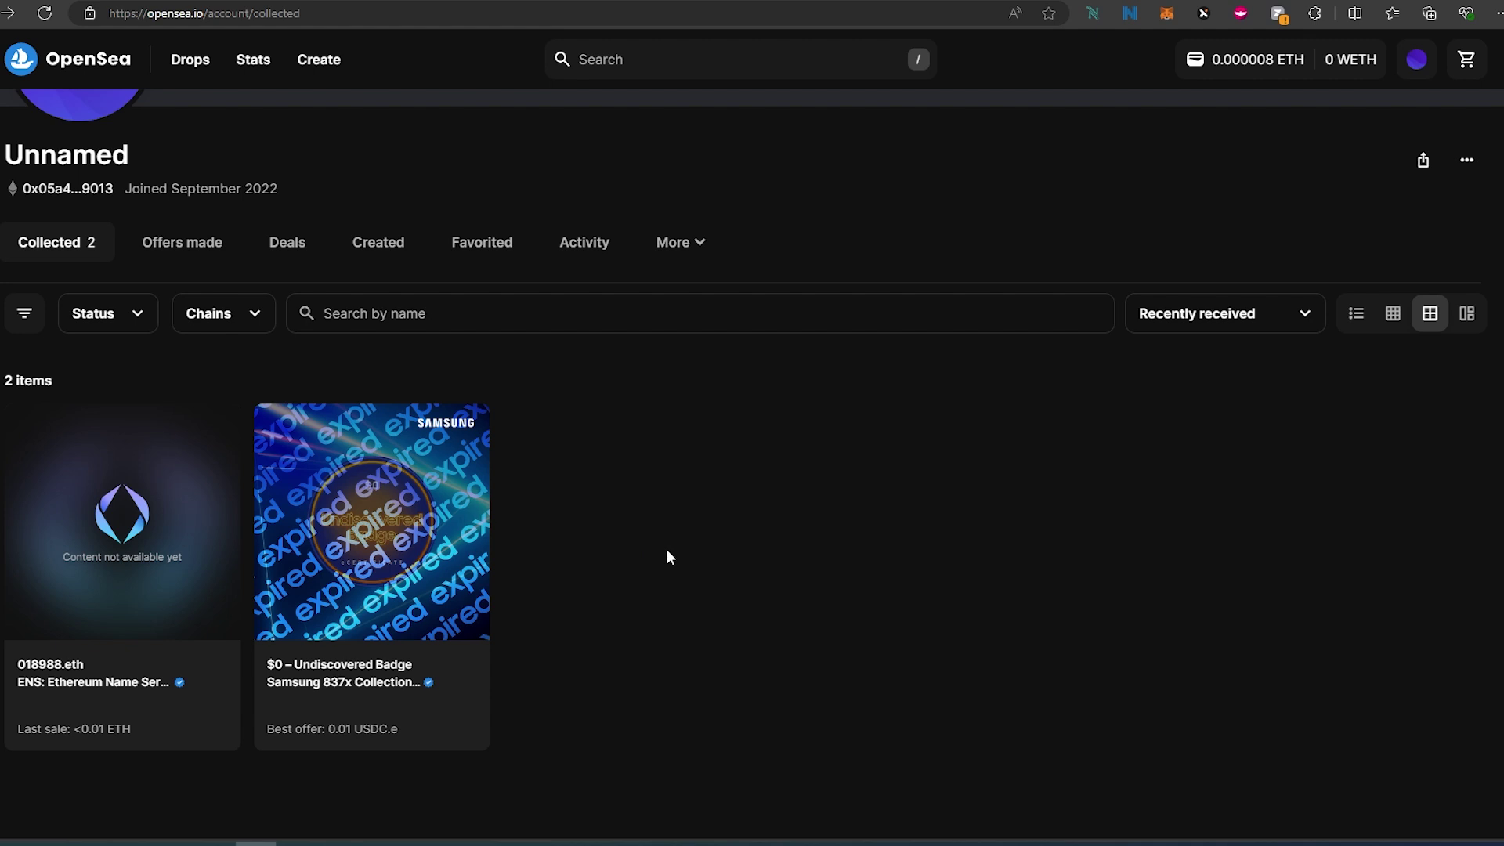
Check in MetaMask Settings > Security & privacy that Autodetect NFTs is on, then exit settings.
left_click(1167, 13)
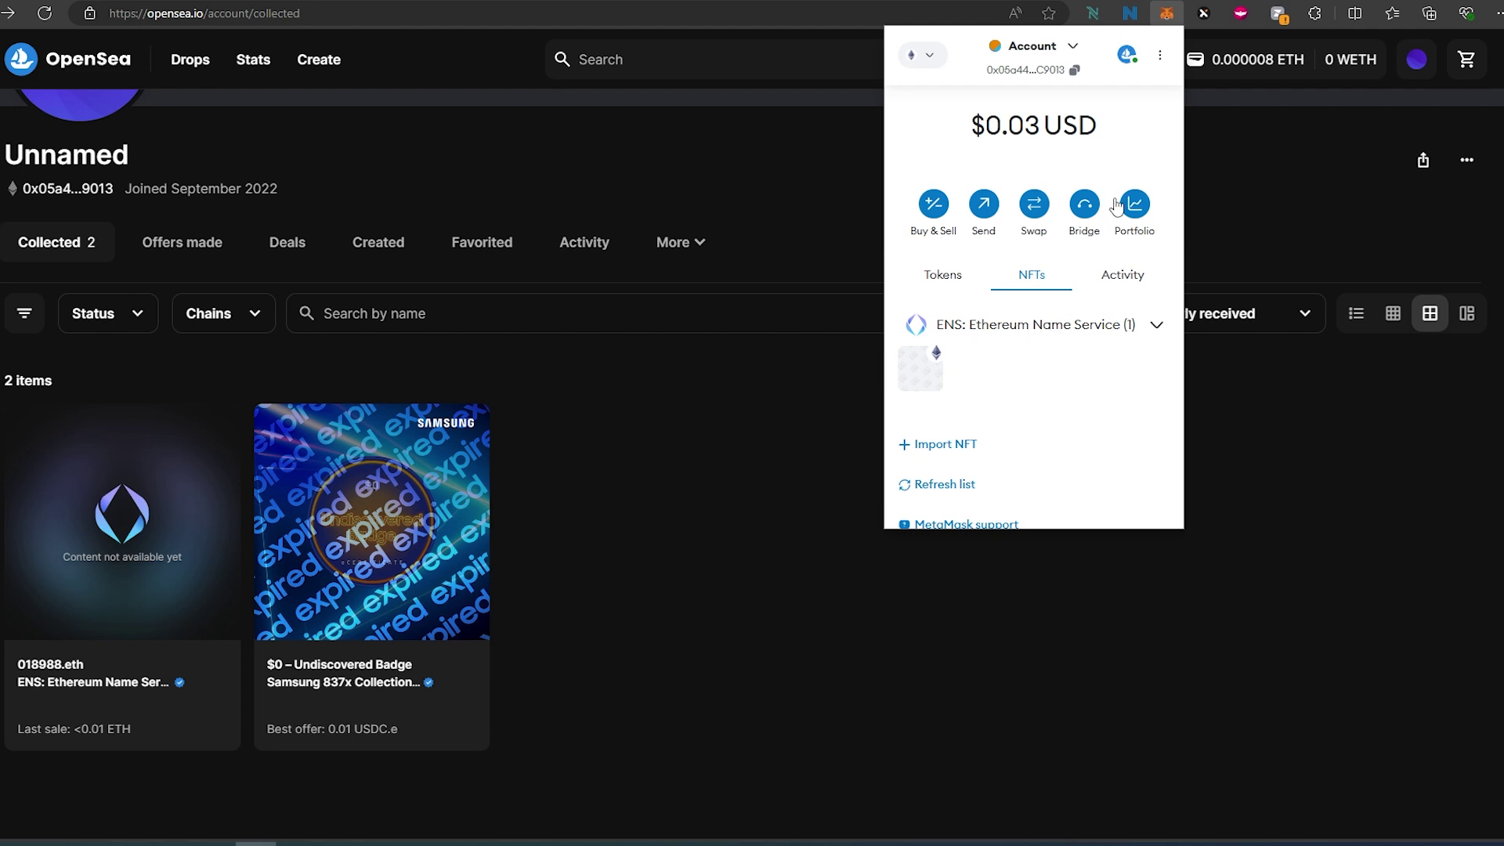
left_click(1159, 57)
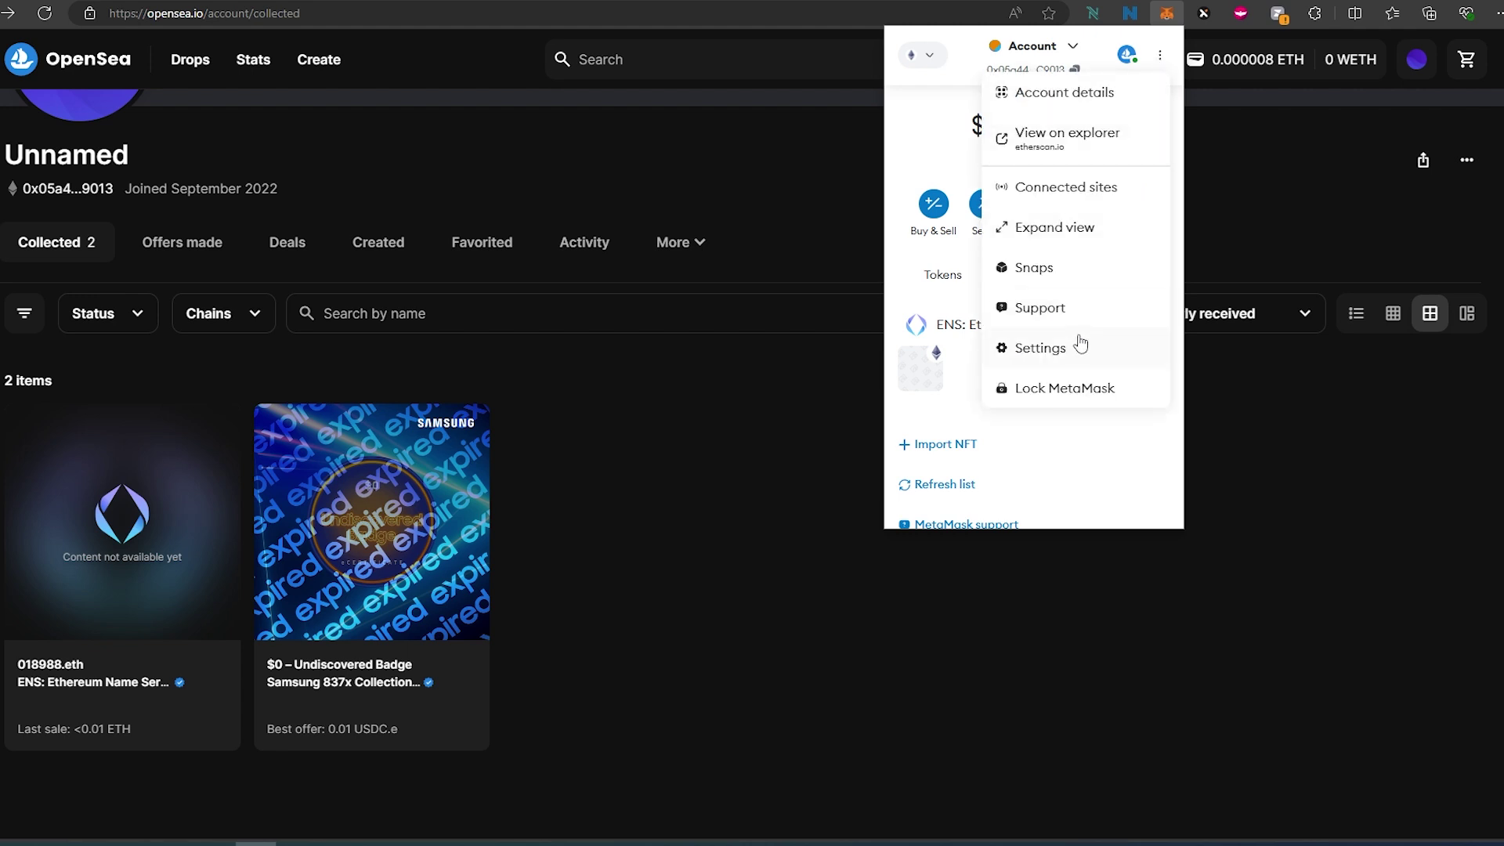
left_click(1045, 359)
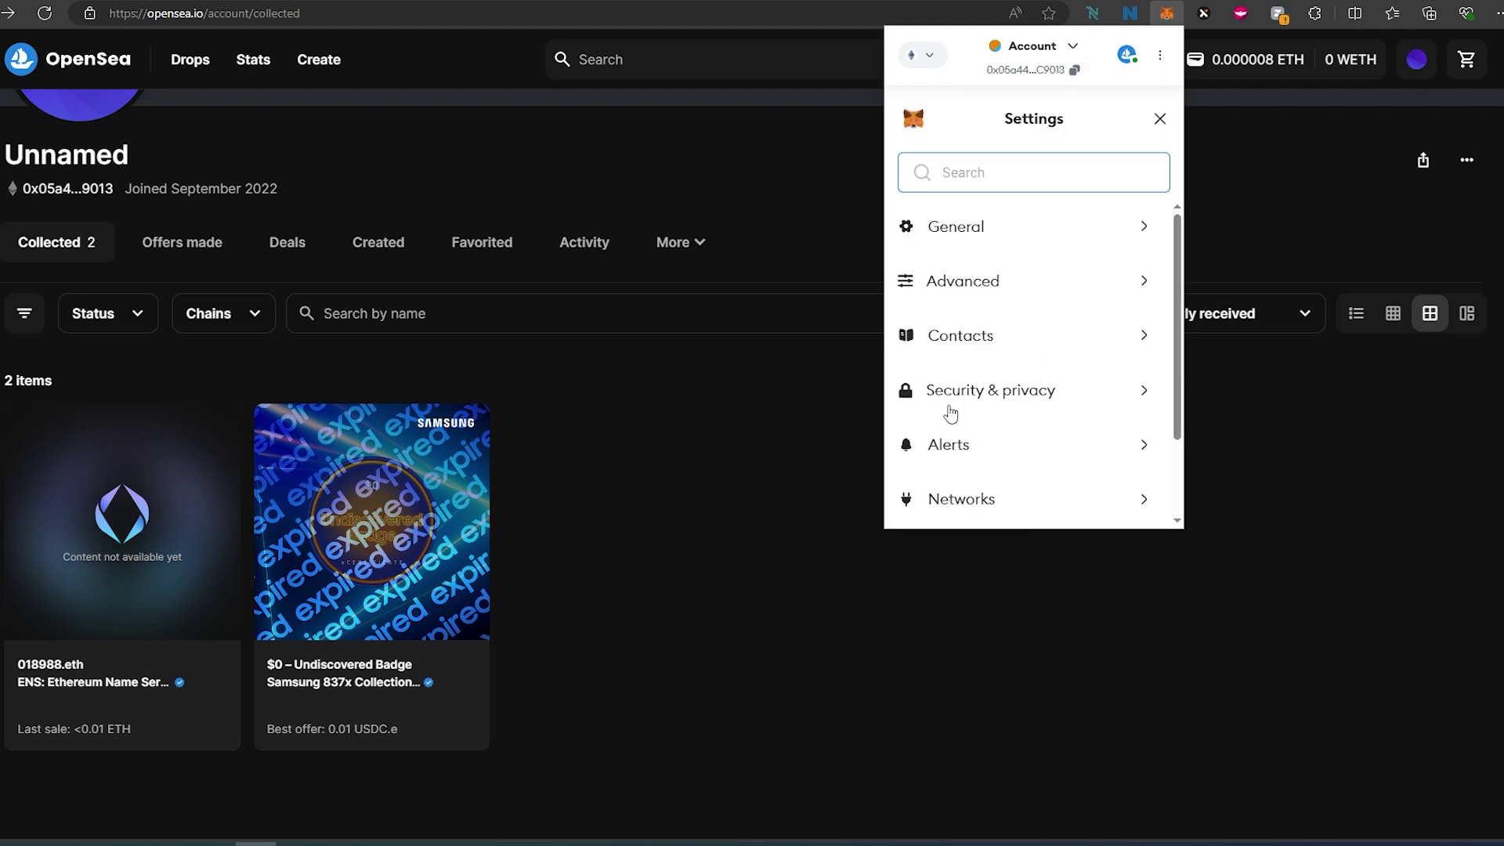
left_click(980, 400)
scroll(1036, 377, "down", 15)
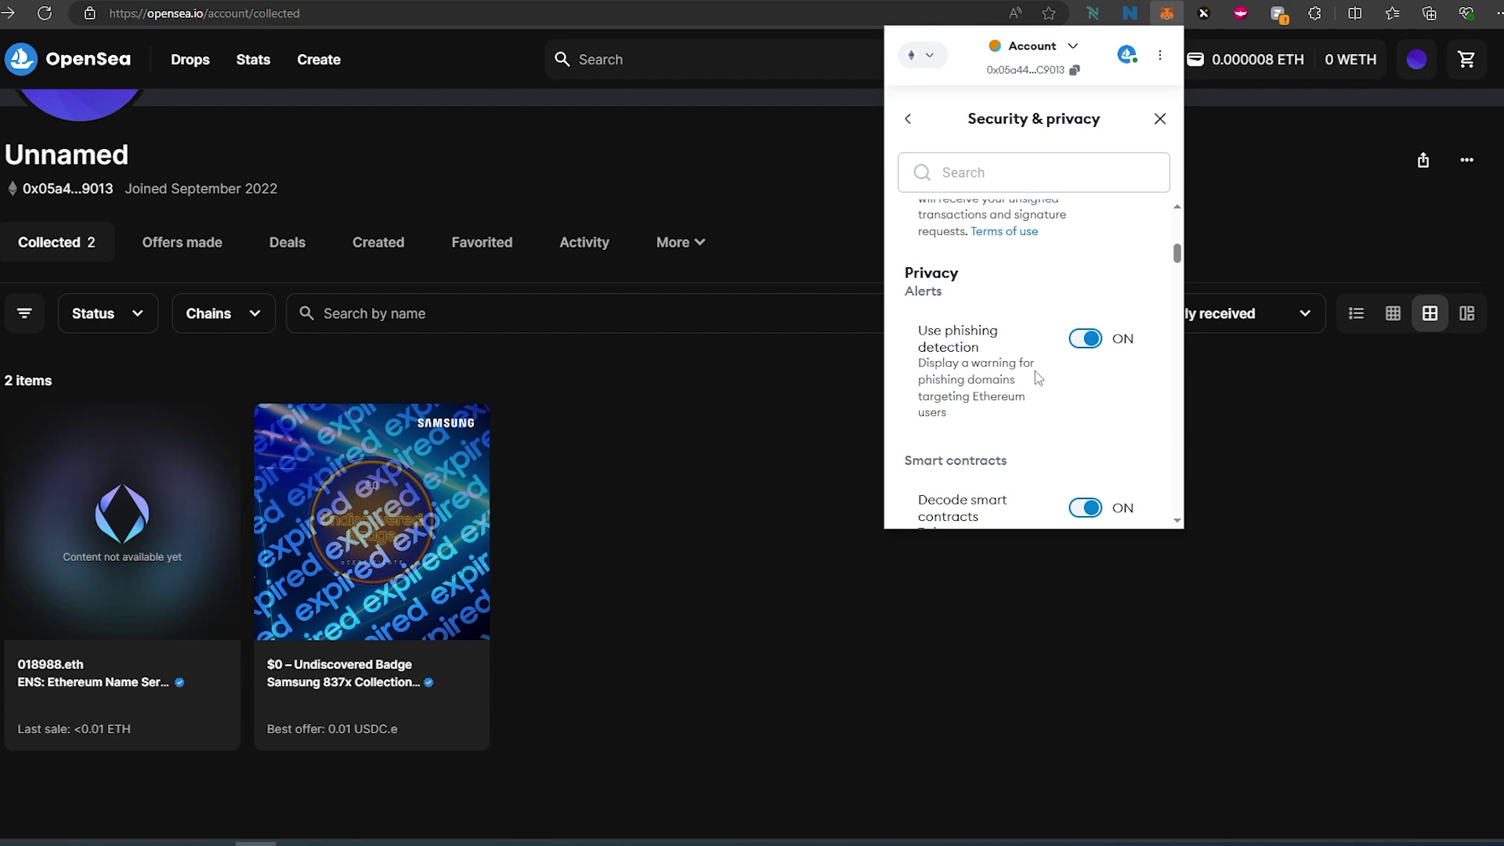
scroll(1036, 375, "down", 2)
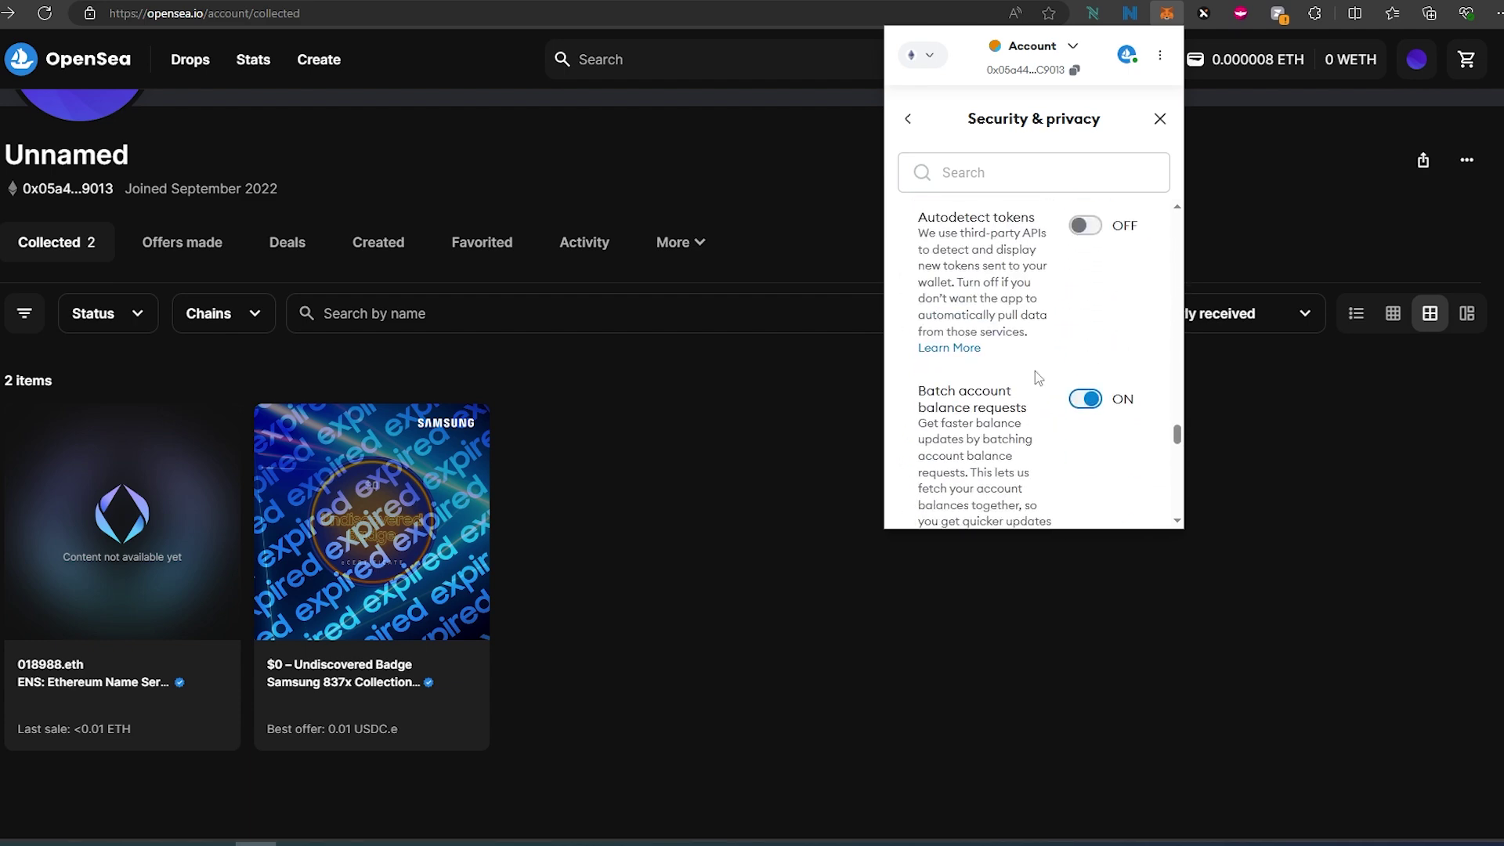
scroll(1036, 371, "up", 2)
scroll(1035, 371, "down", 5)
scroll(1036, 371, "down", 1)
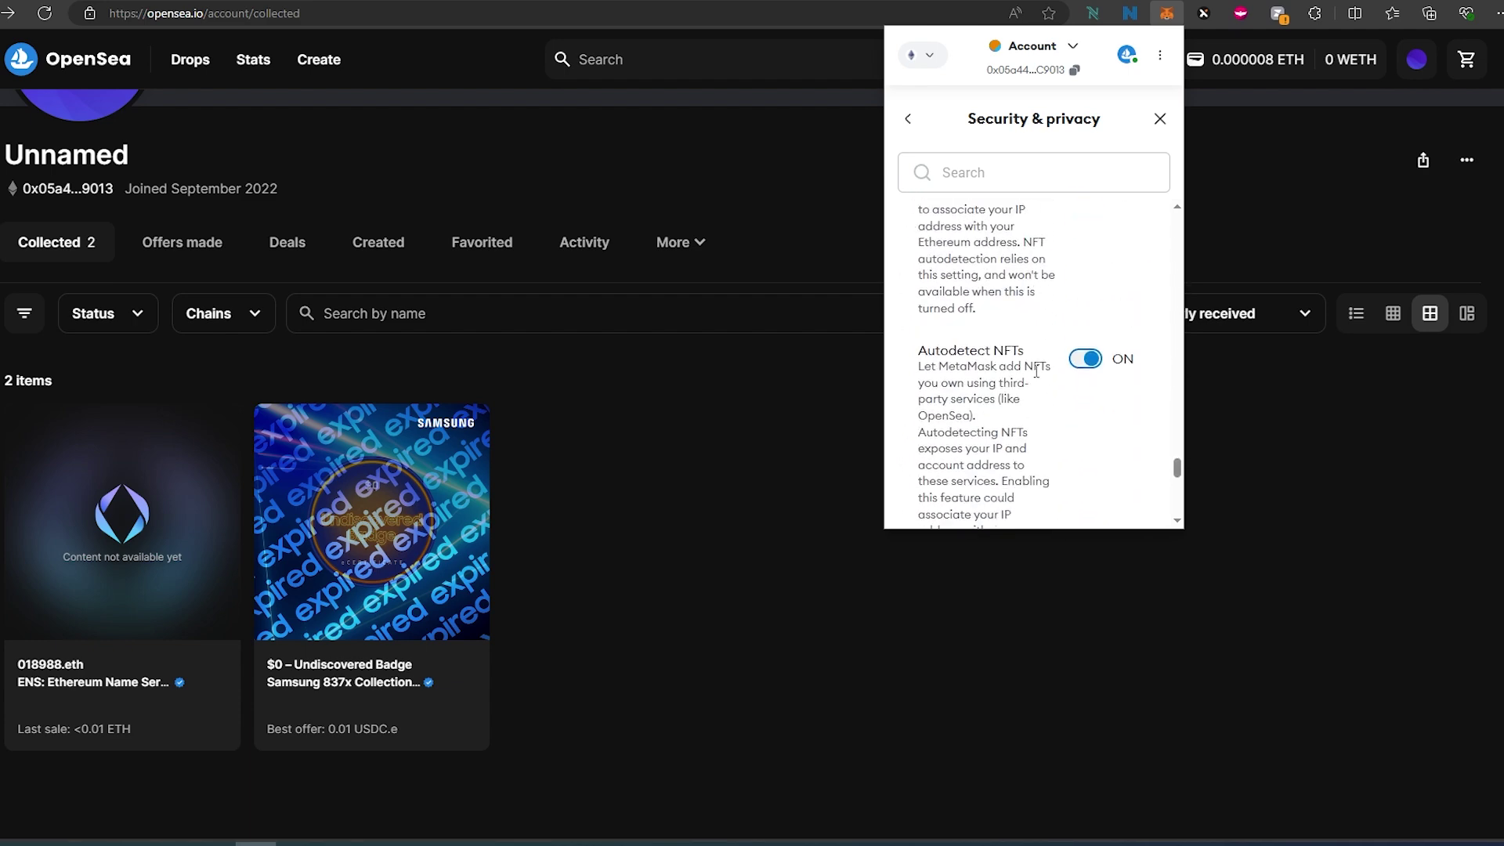
left_click(1160, 120)
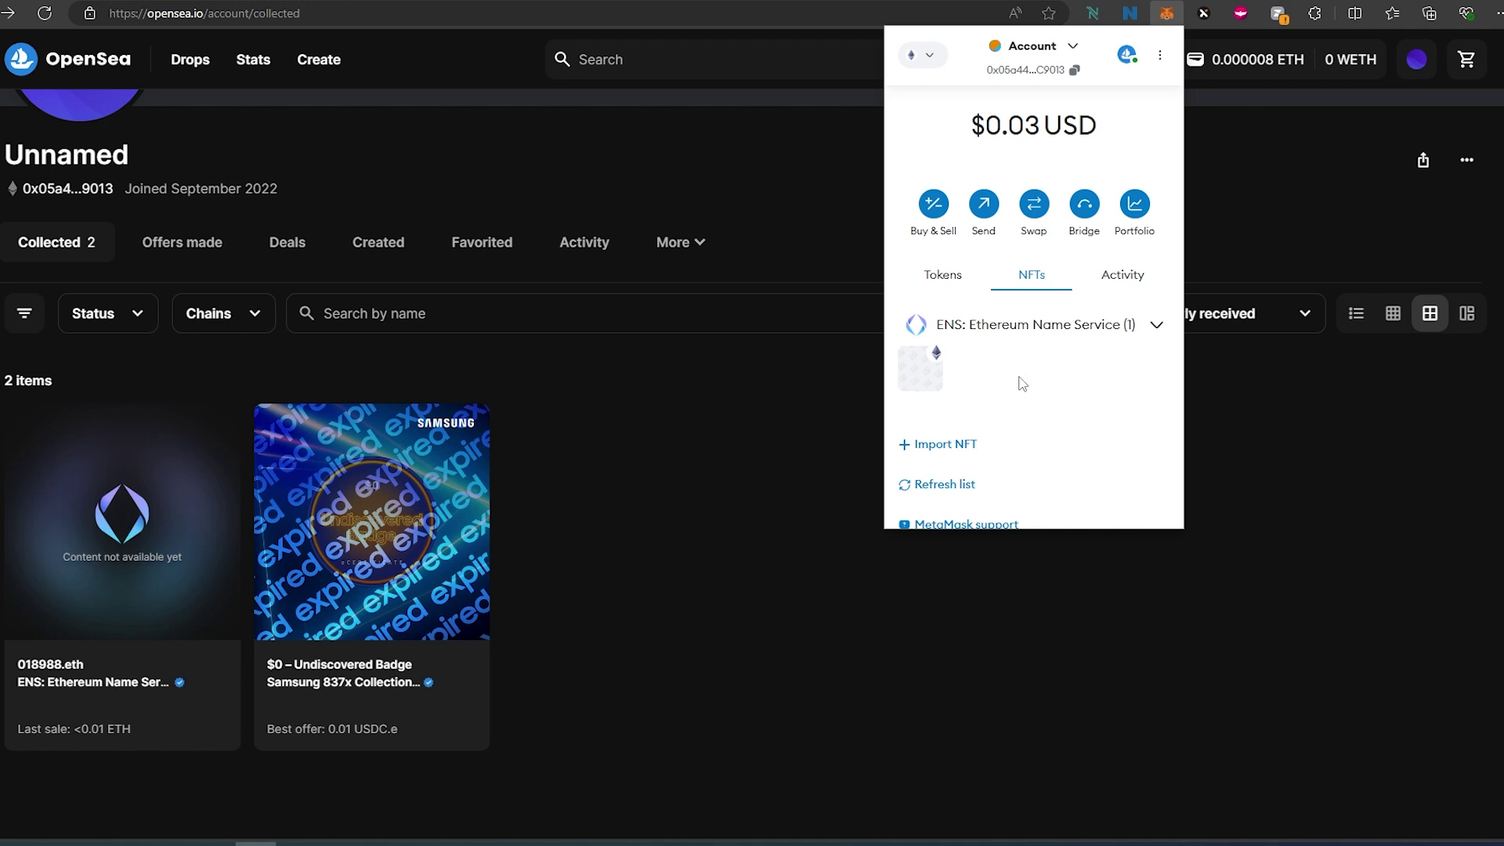
Choose Import NFT on MetaMask's NFTs tab.
left_click(959, 455)
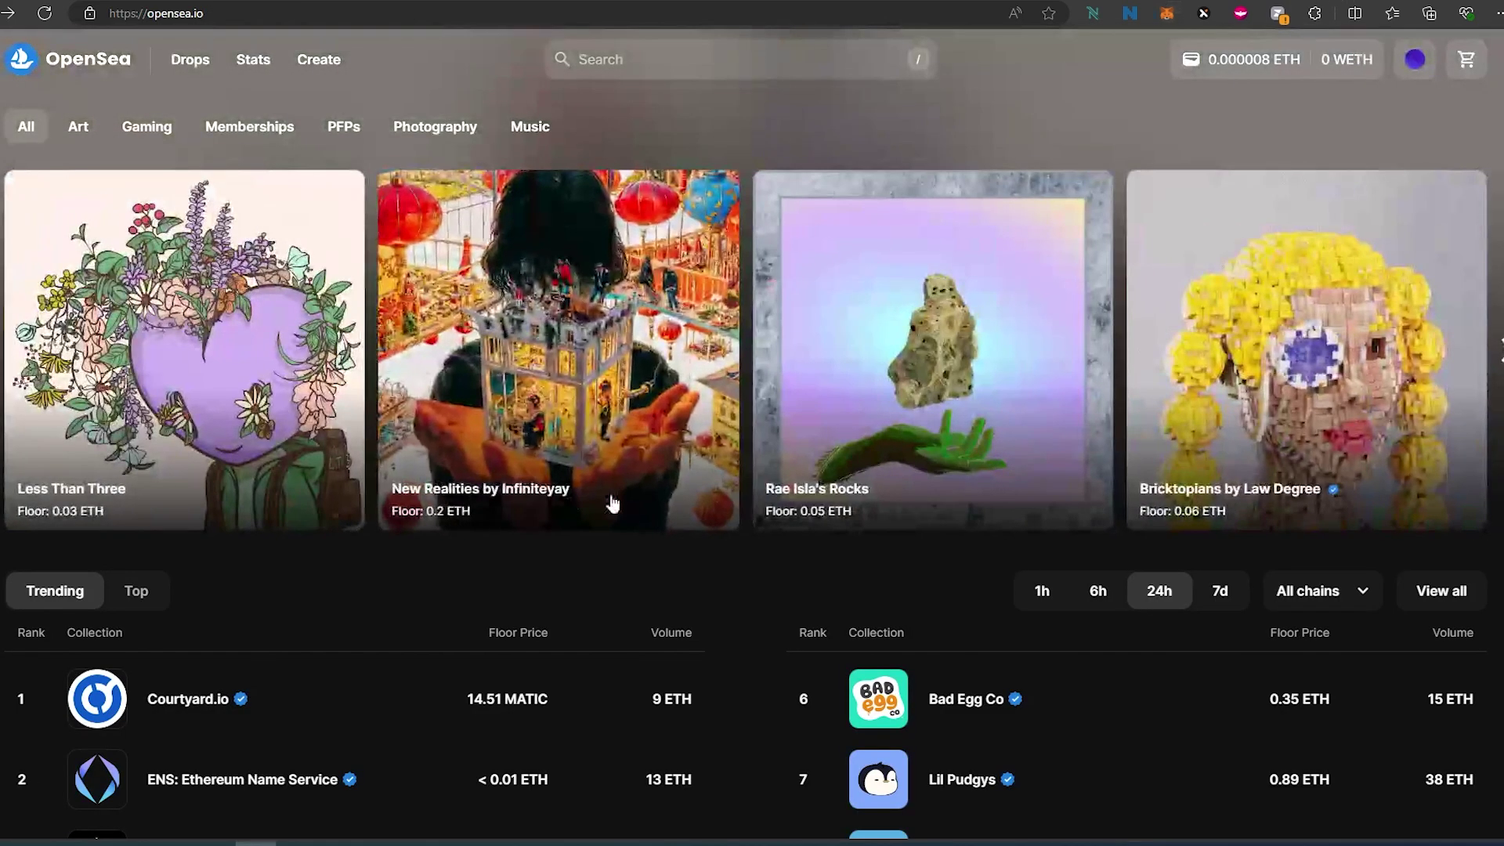
Open the Moonbirds collection from OpenSea's trending list and browse its items.
scroll(610, 498, "down", 2)
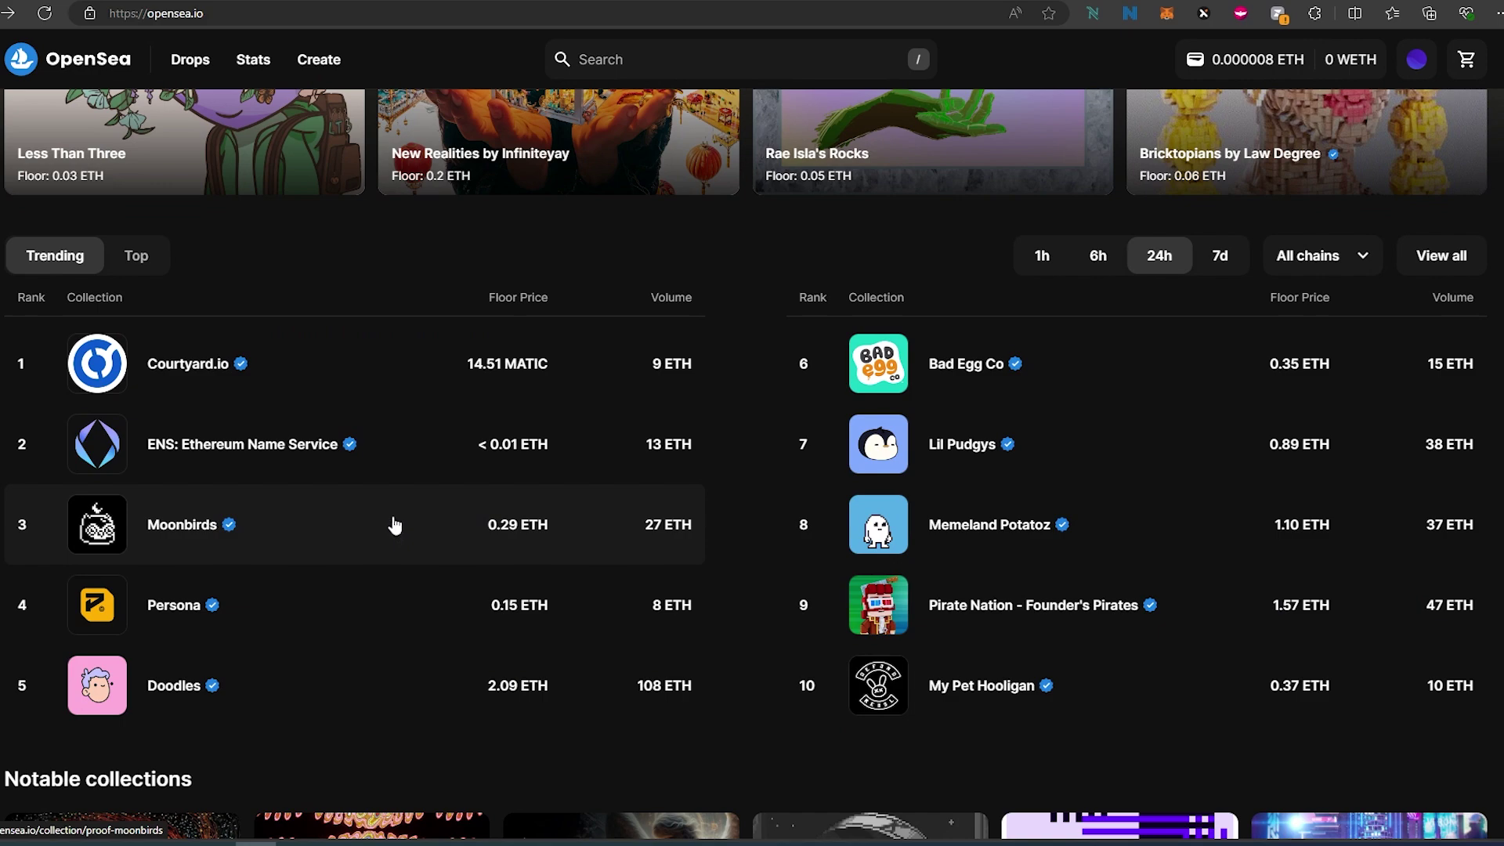
left_click(185, 530)
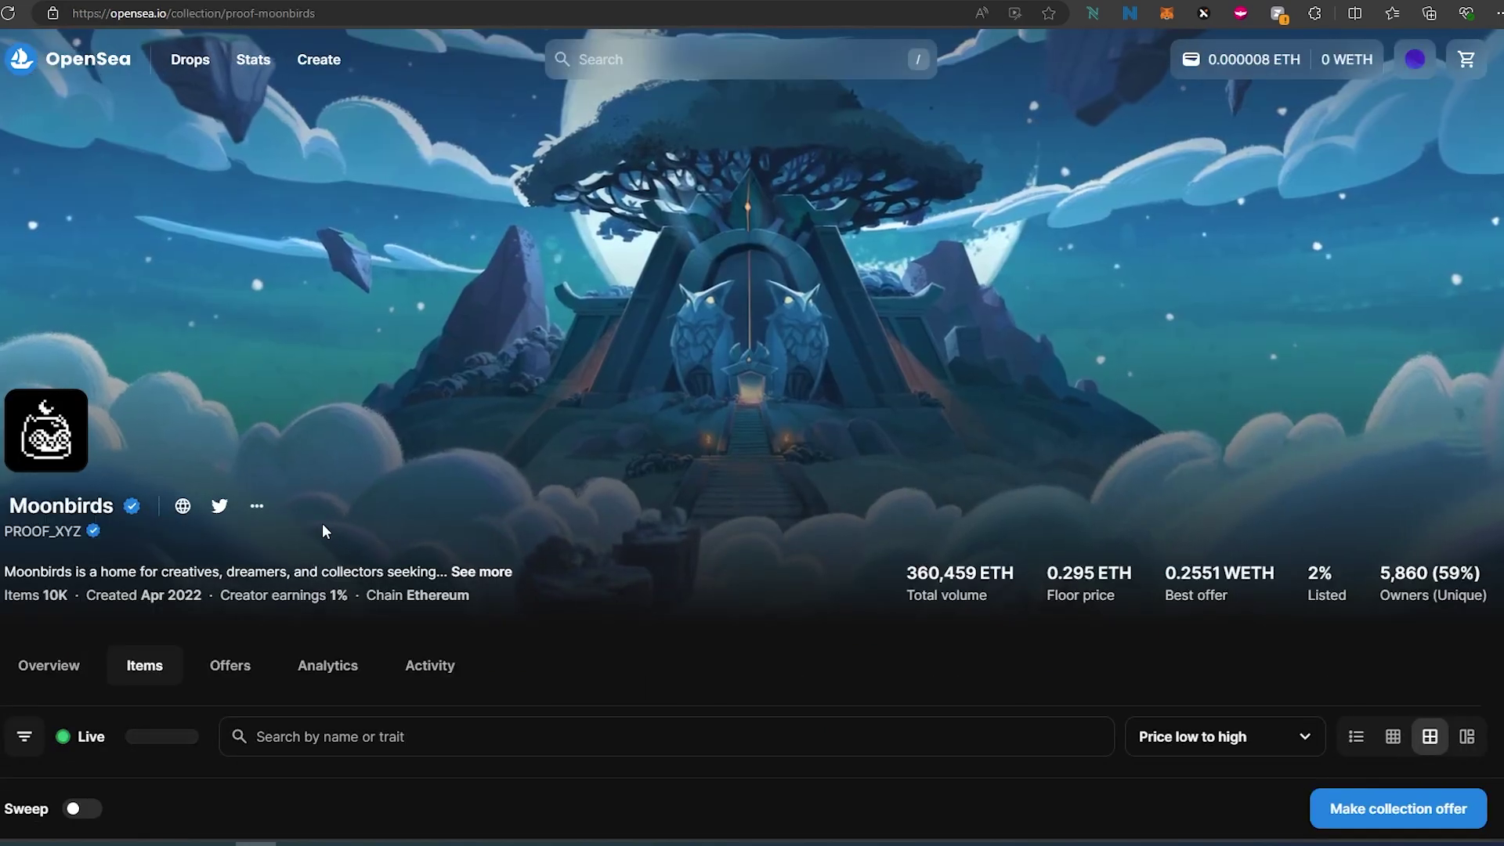
scroll(323, 527, "down", 5)
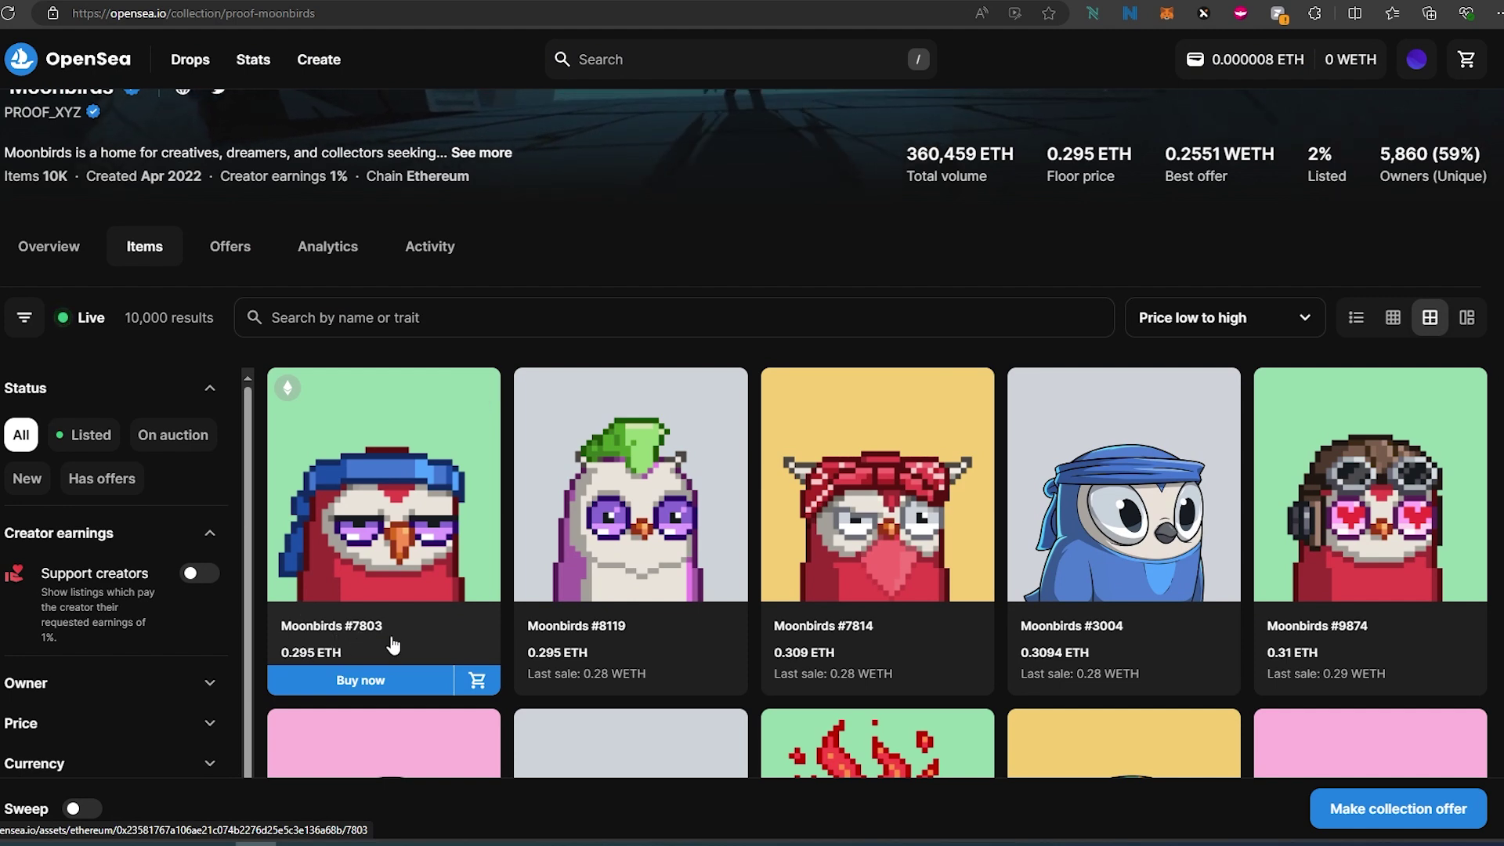
scroll(393, 644, "up", 4)
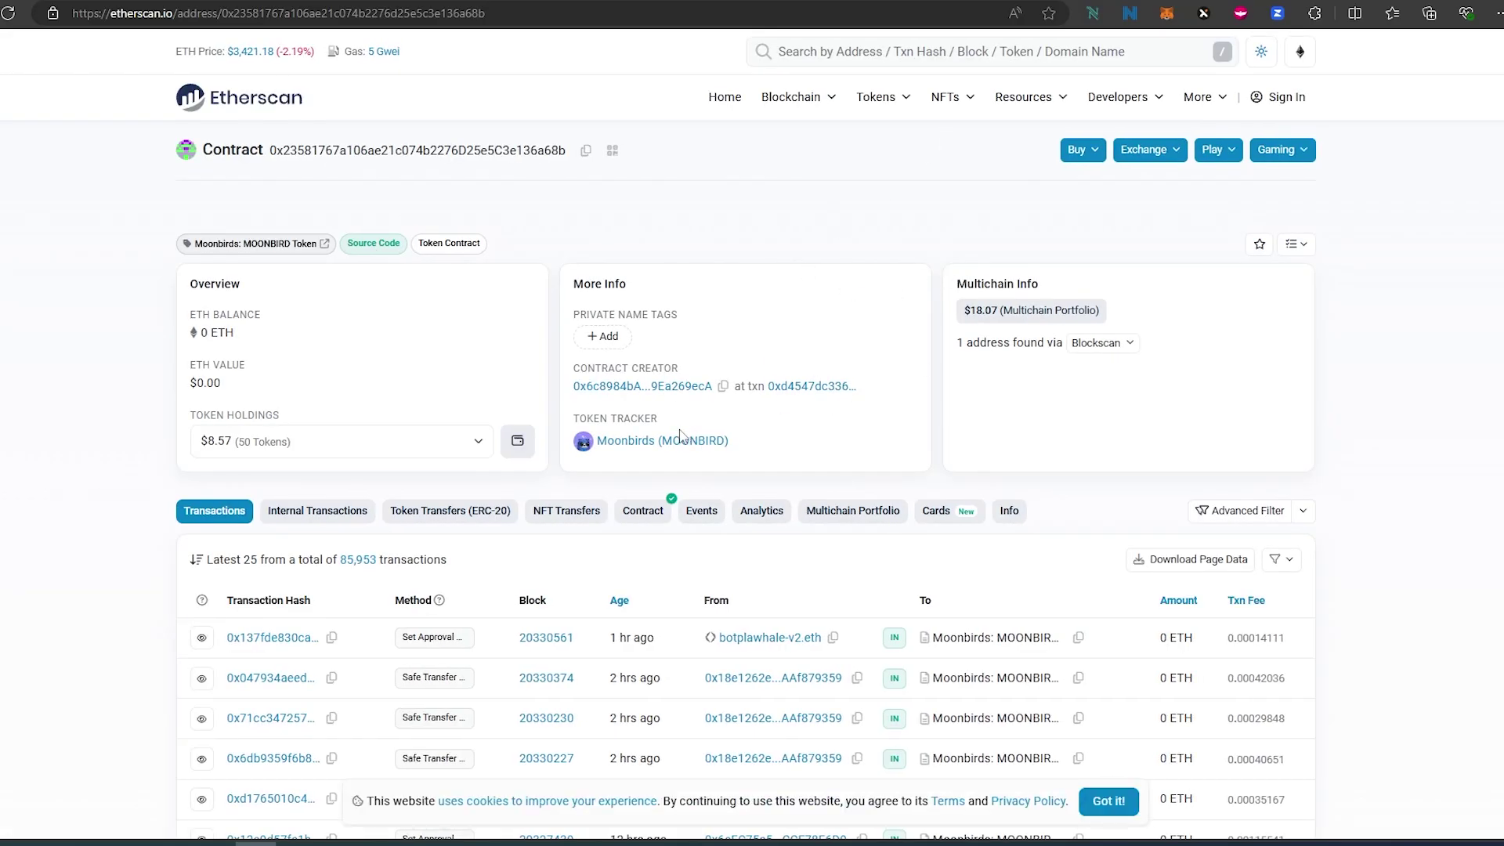
Copy the Moonbirds (MOONBIRD) token contract address from its Etherscan token tracker page.
left_click(658, 440)
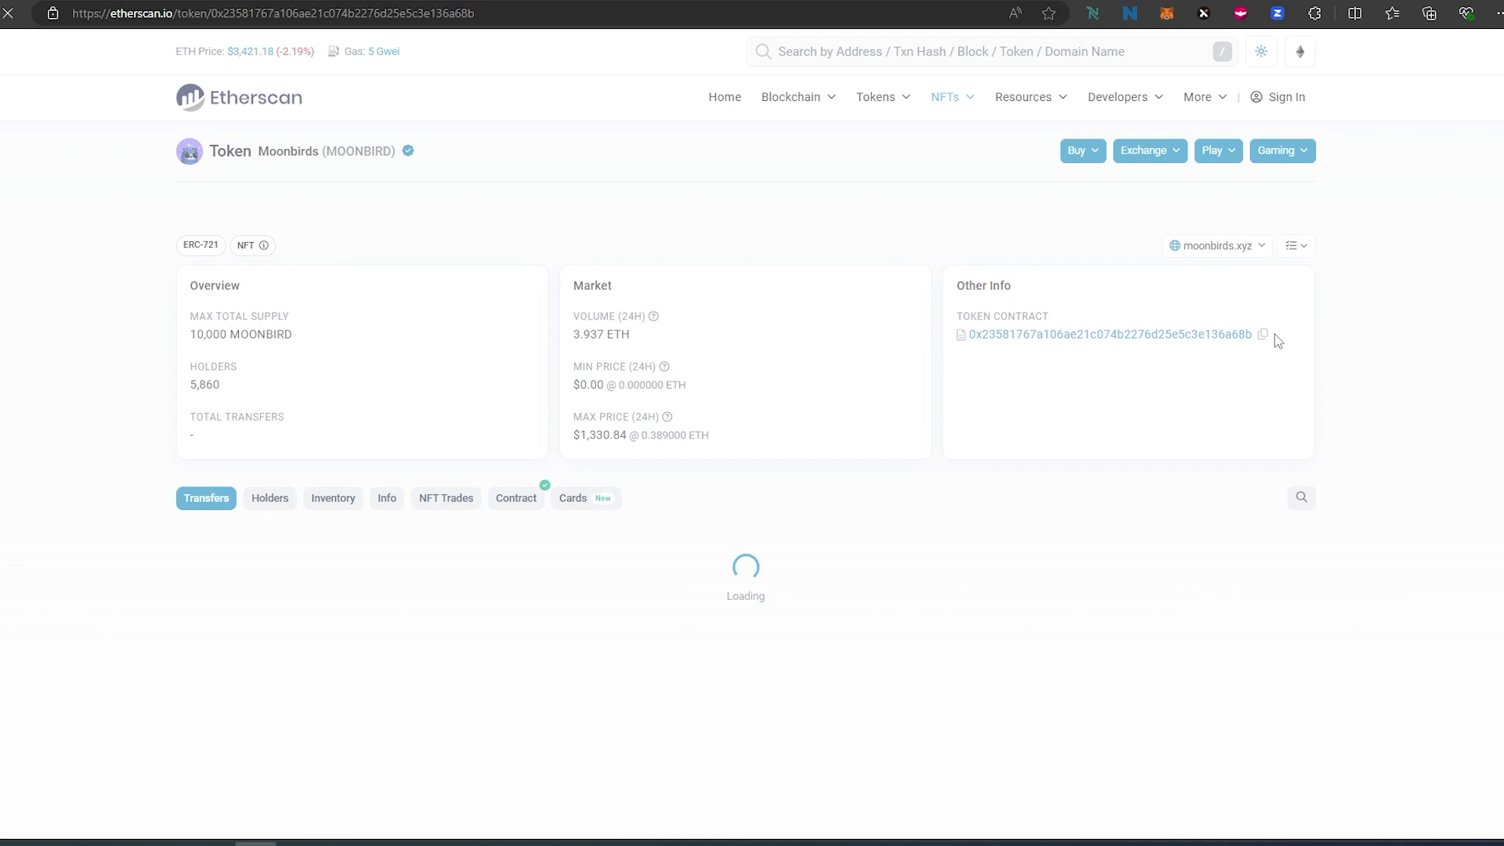
left_click(1263, 334)
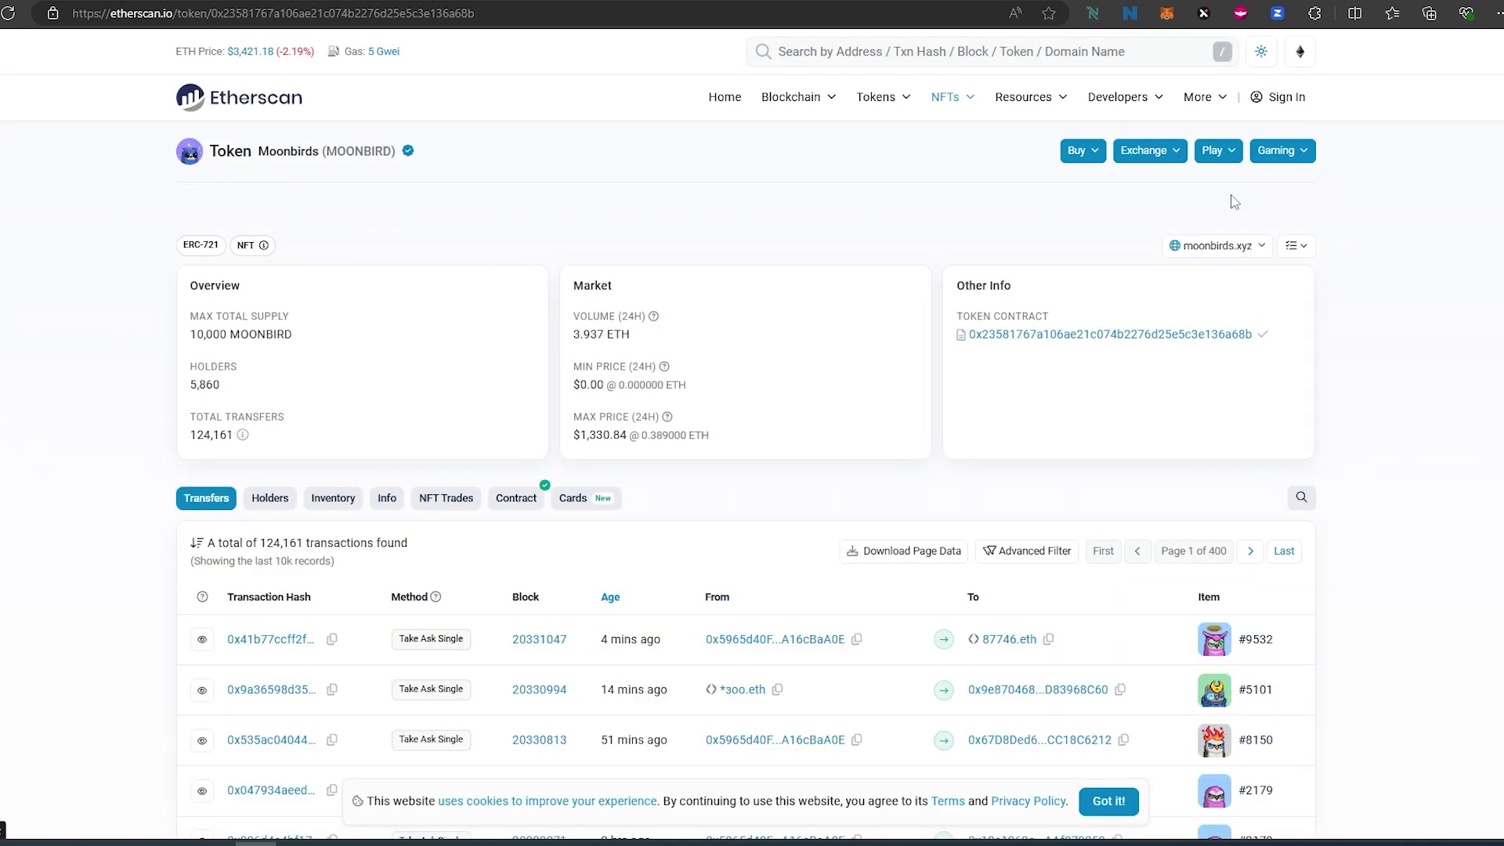
Bring up MetaMask's Import NFT form, then cancel it to return to the NFTs list.
mouse_move(1120, 97)
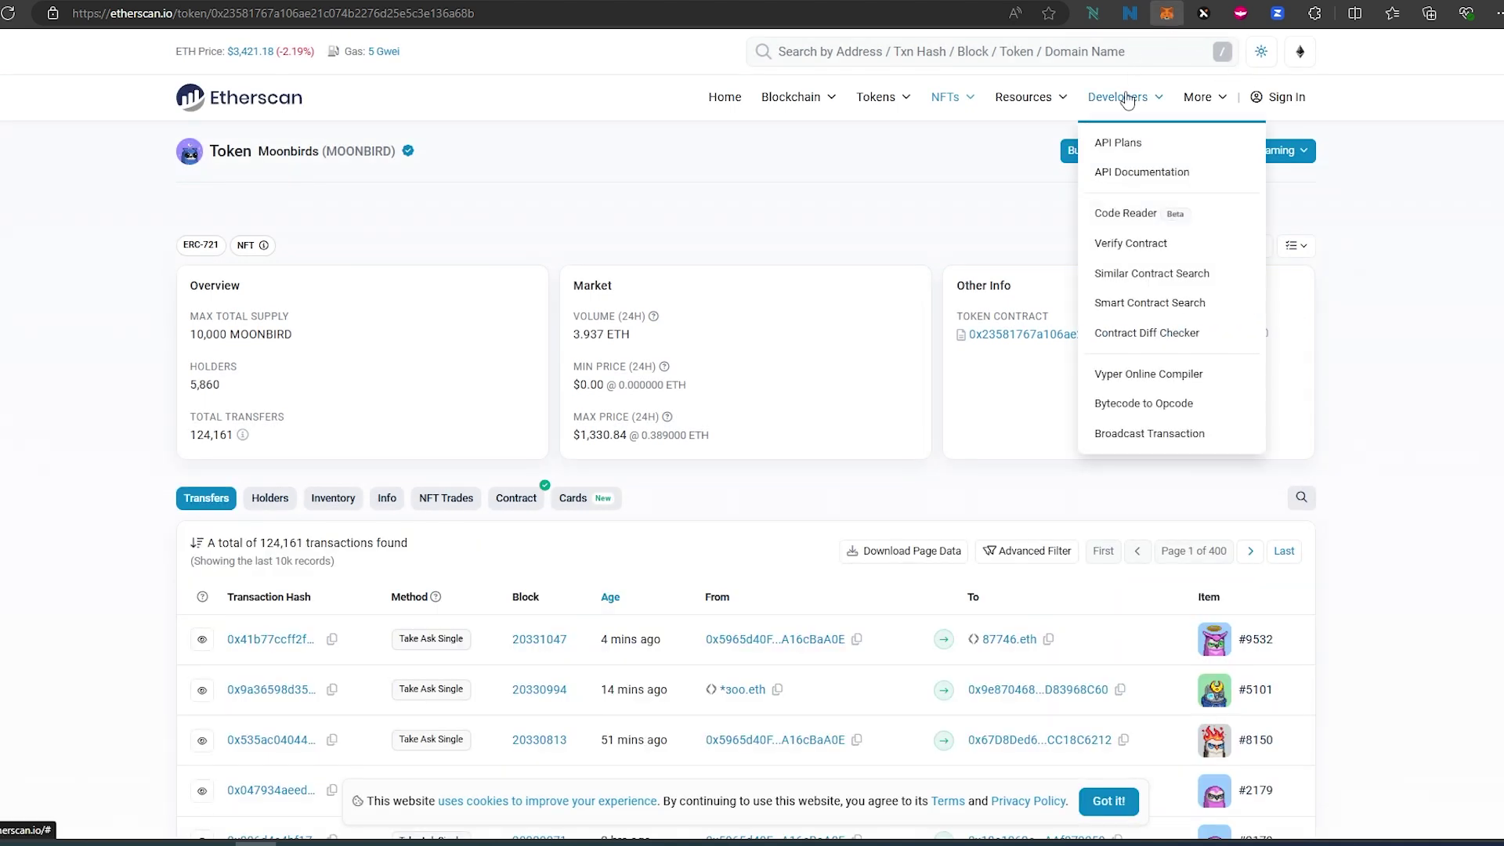
left_click(1167, 13)
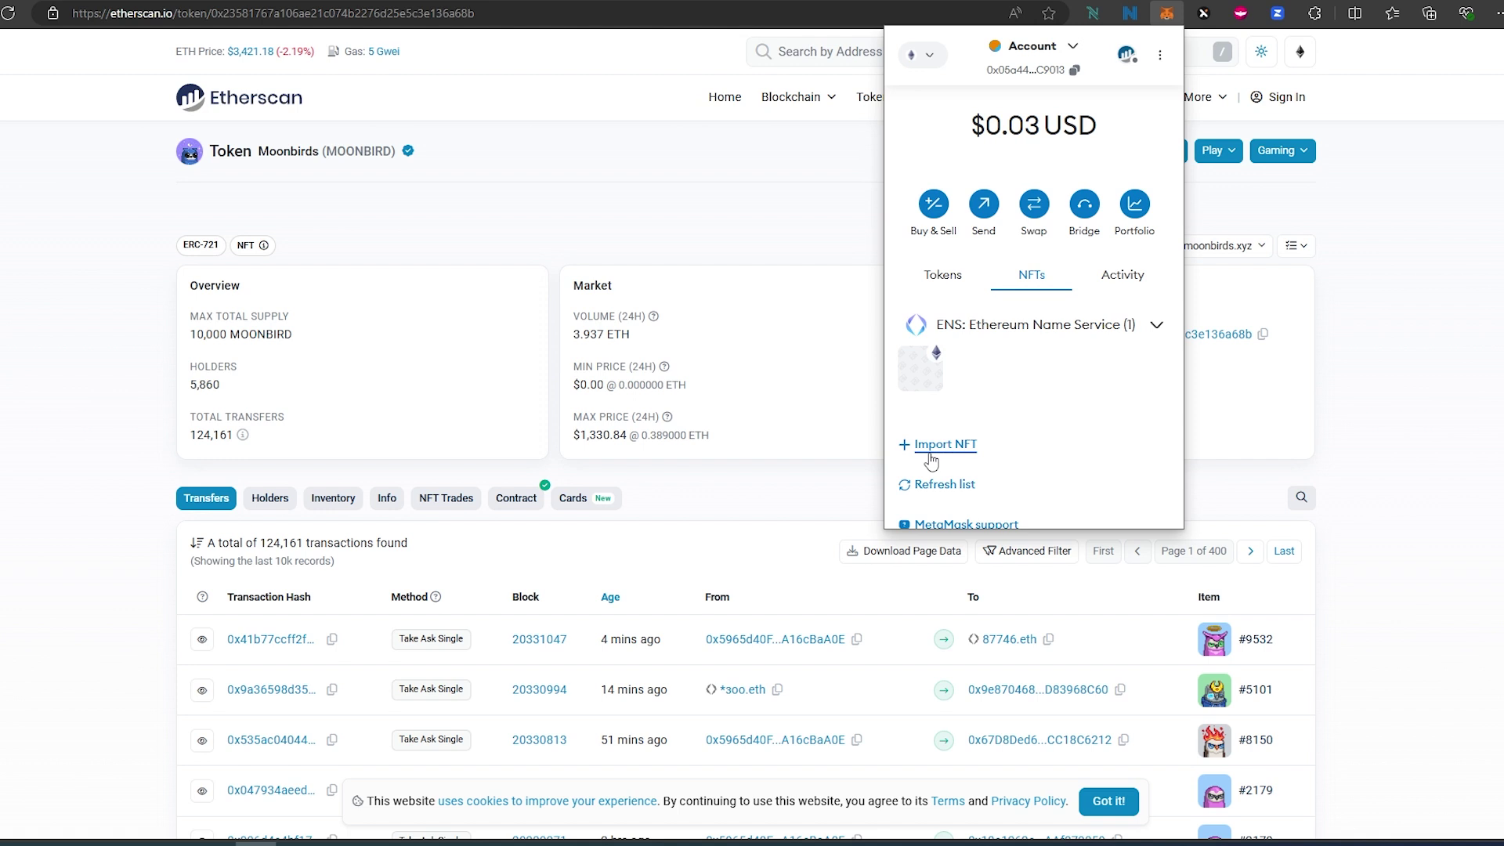
left_click(935, 460)
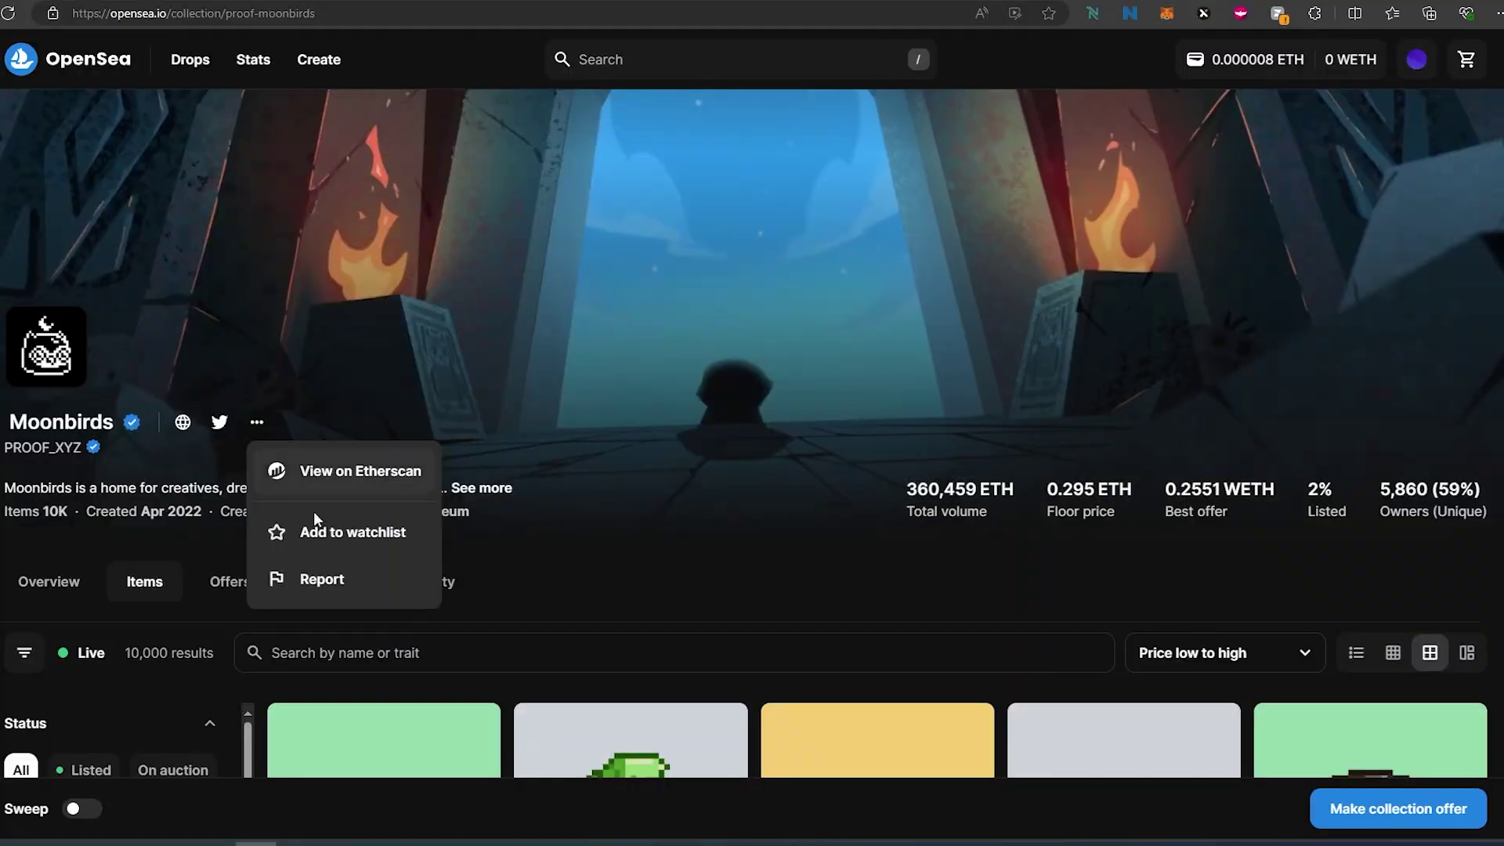
scroll(599, 587, "down", 4)
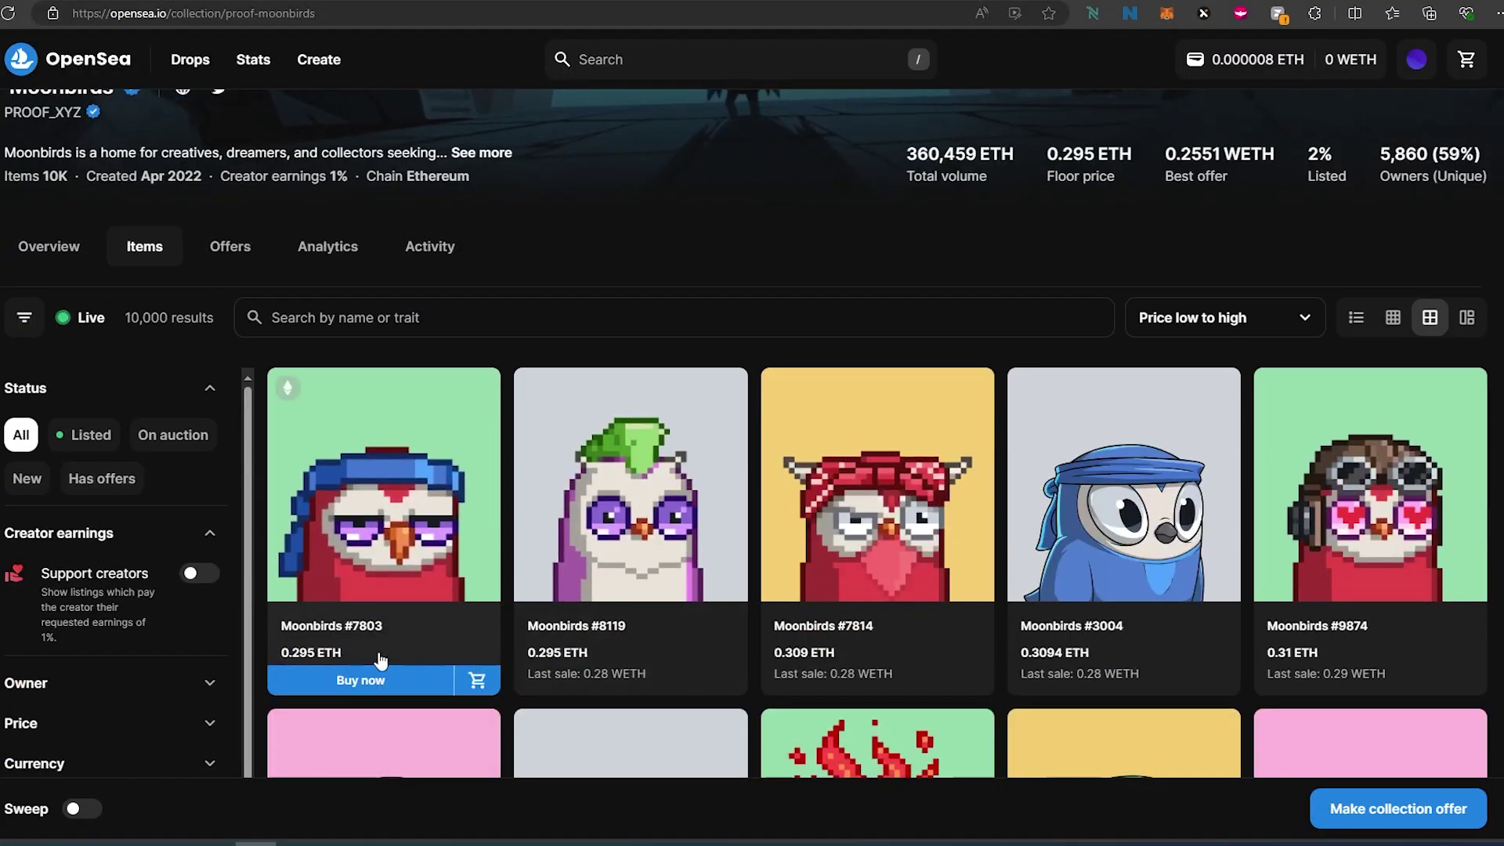
left_click(997, 268)
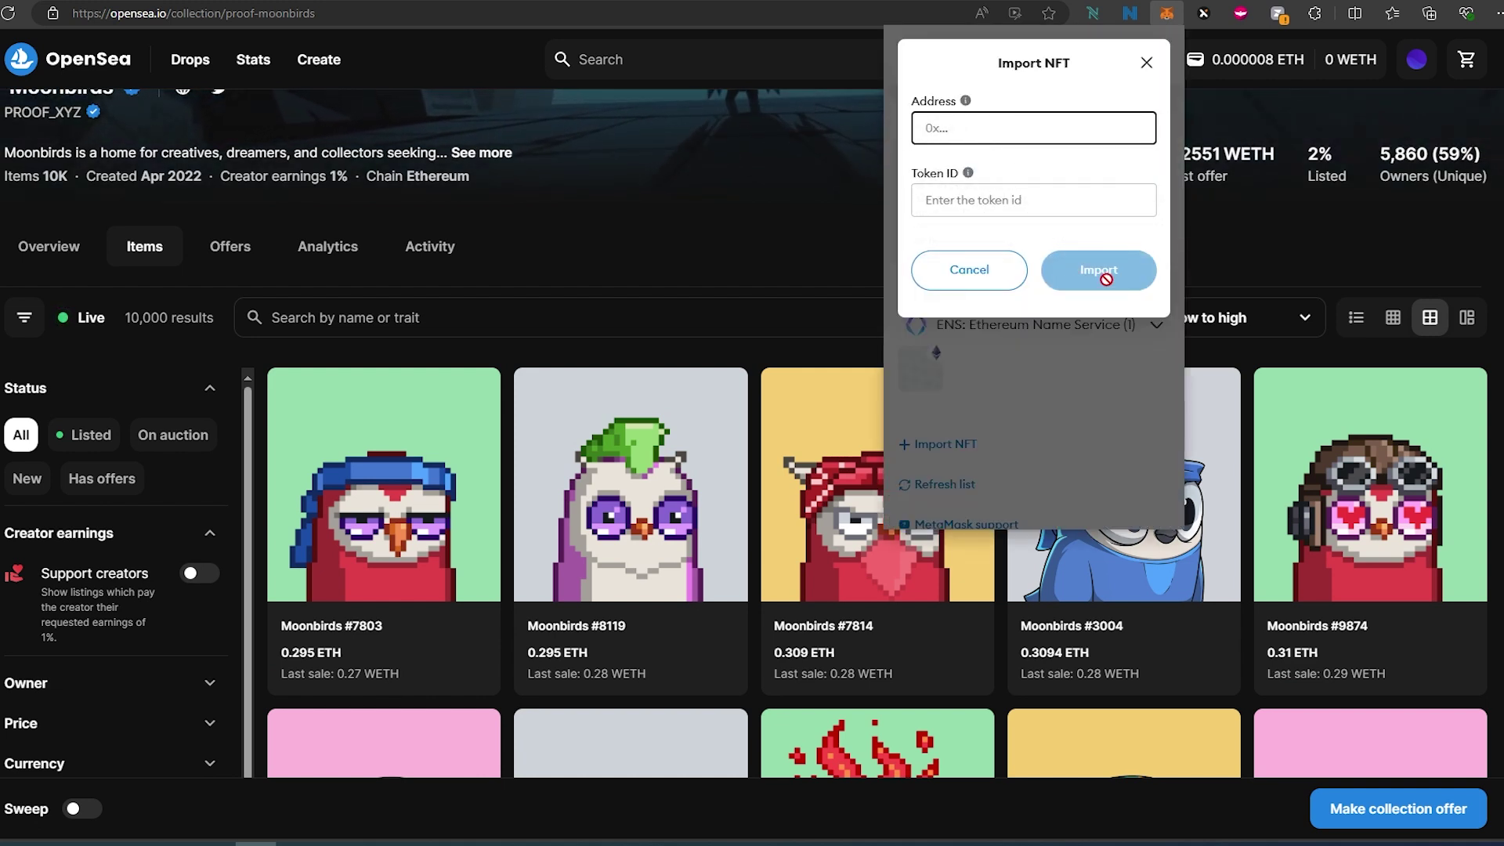
left_click(987, 276)
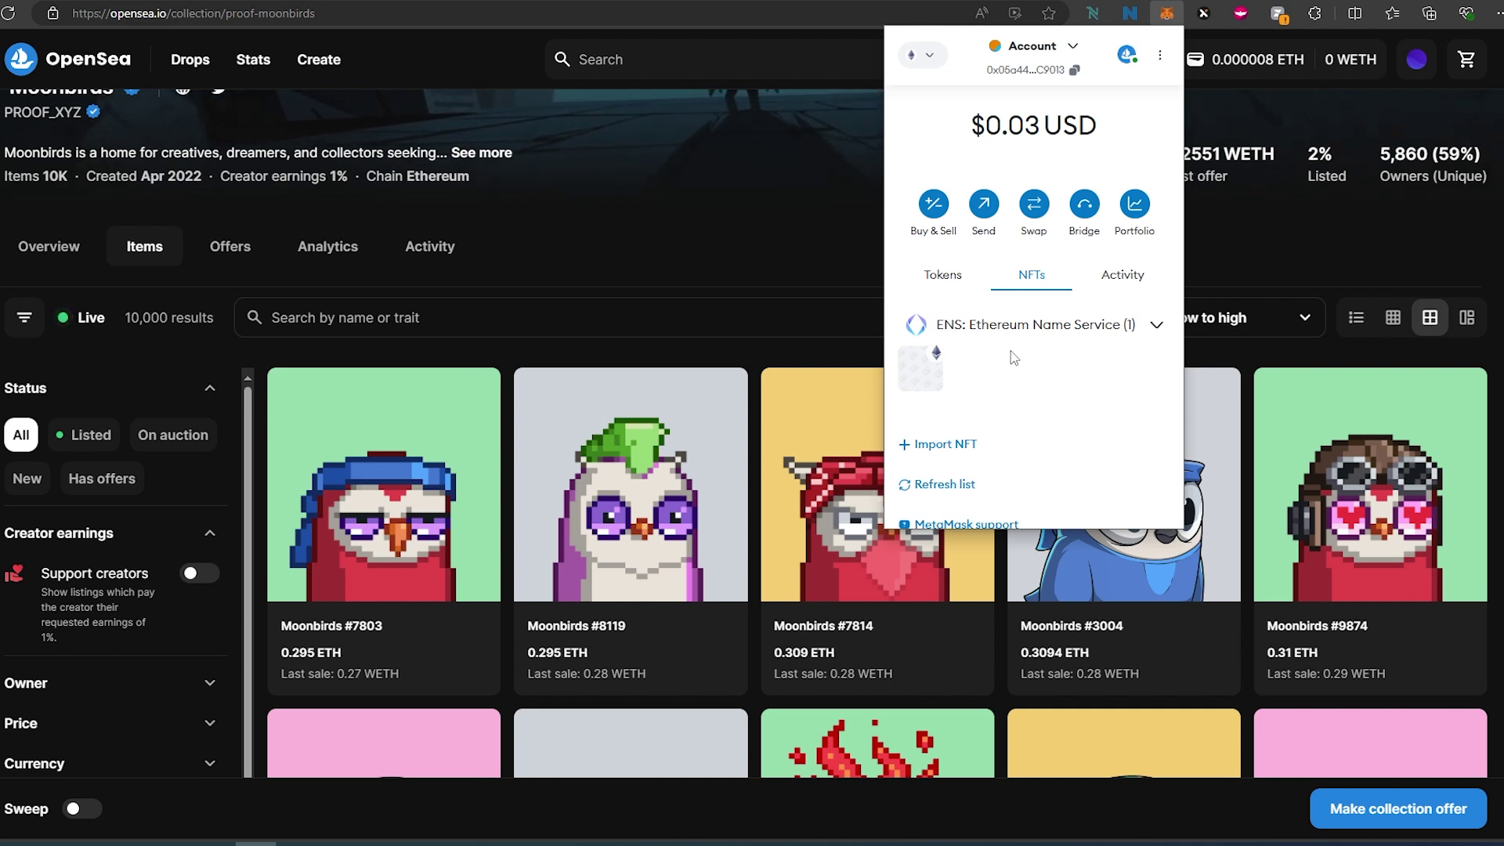
Start sending the 018988.eth ENS NFT to the wallet's own first Account.
left_click(930, 377)
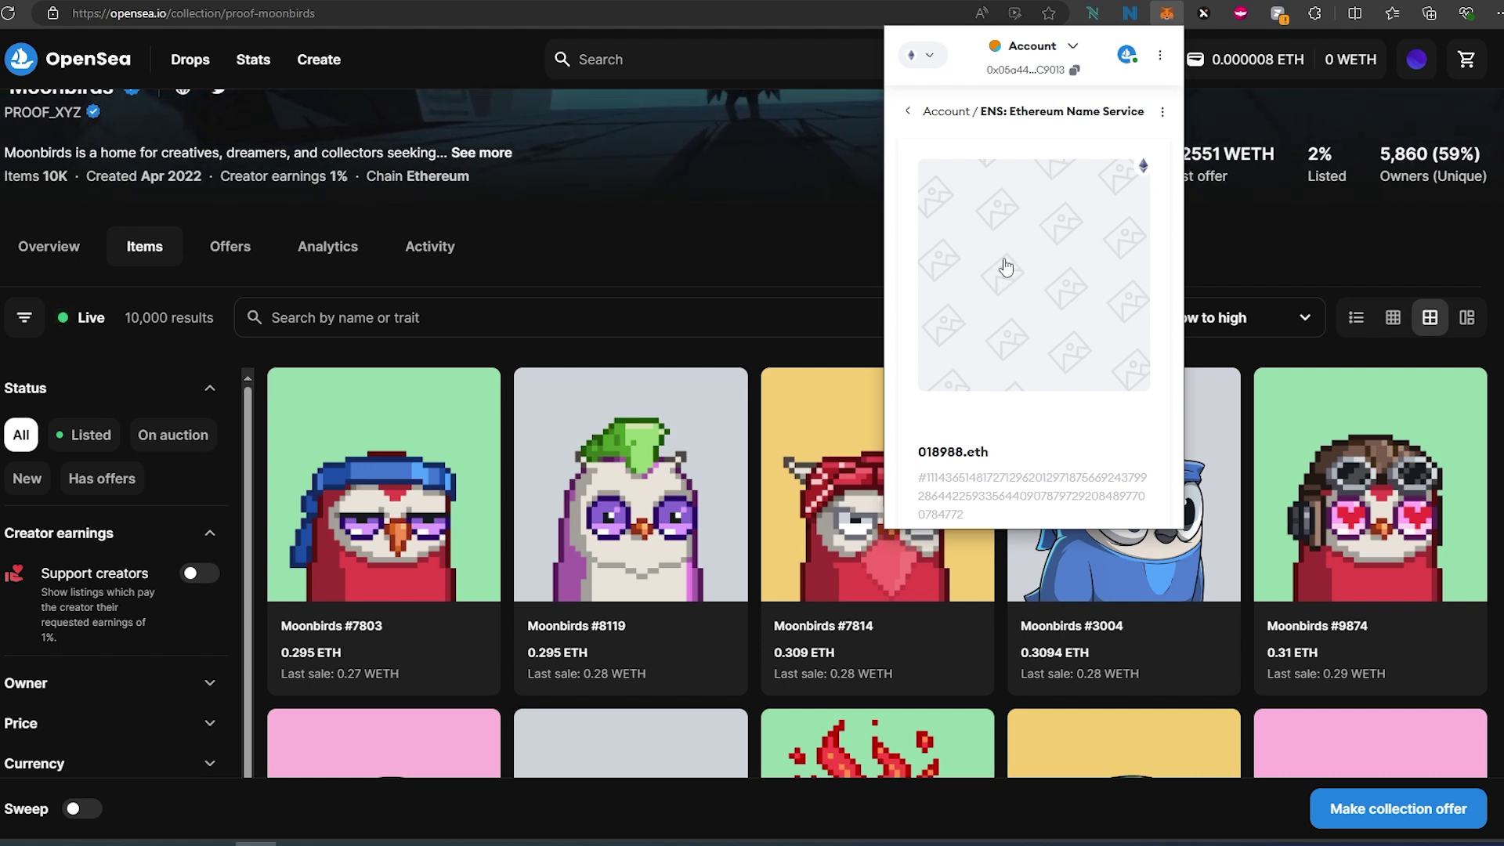
scroll(1003, 269, "down", 3)
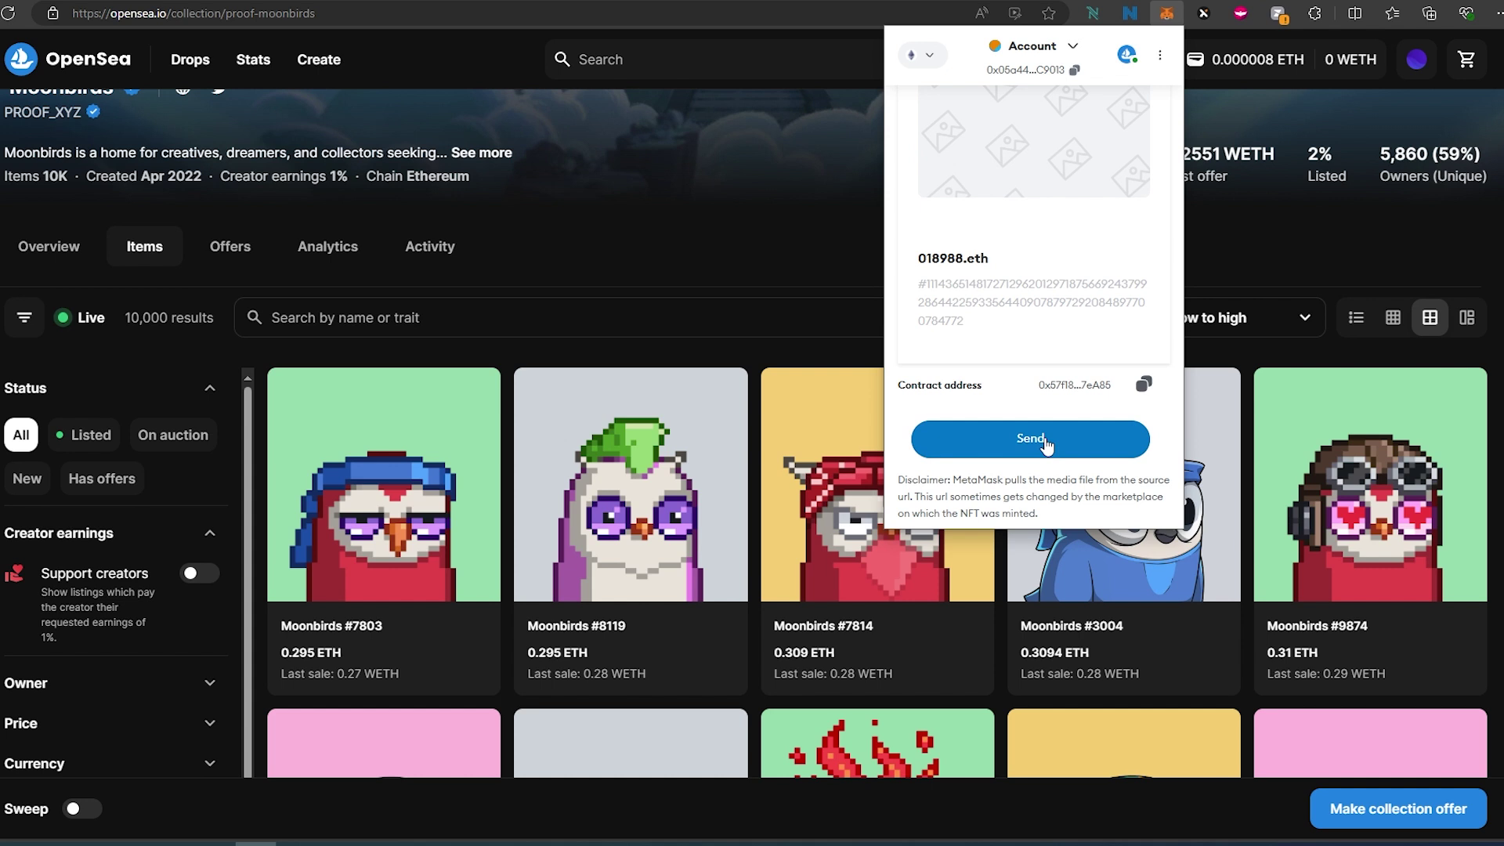
left_click(1046, 443)
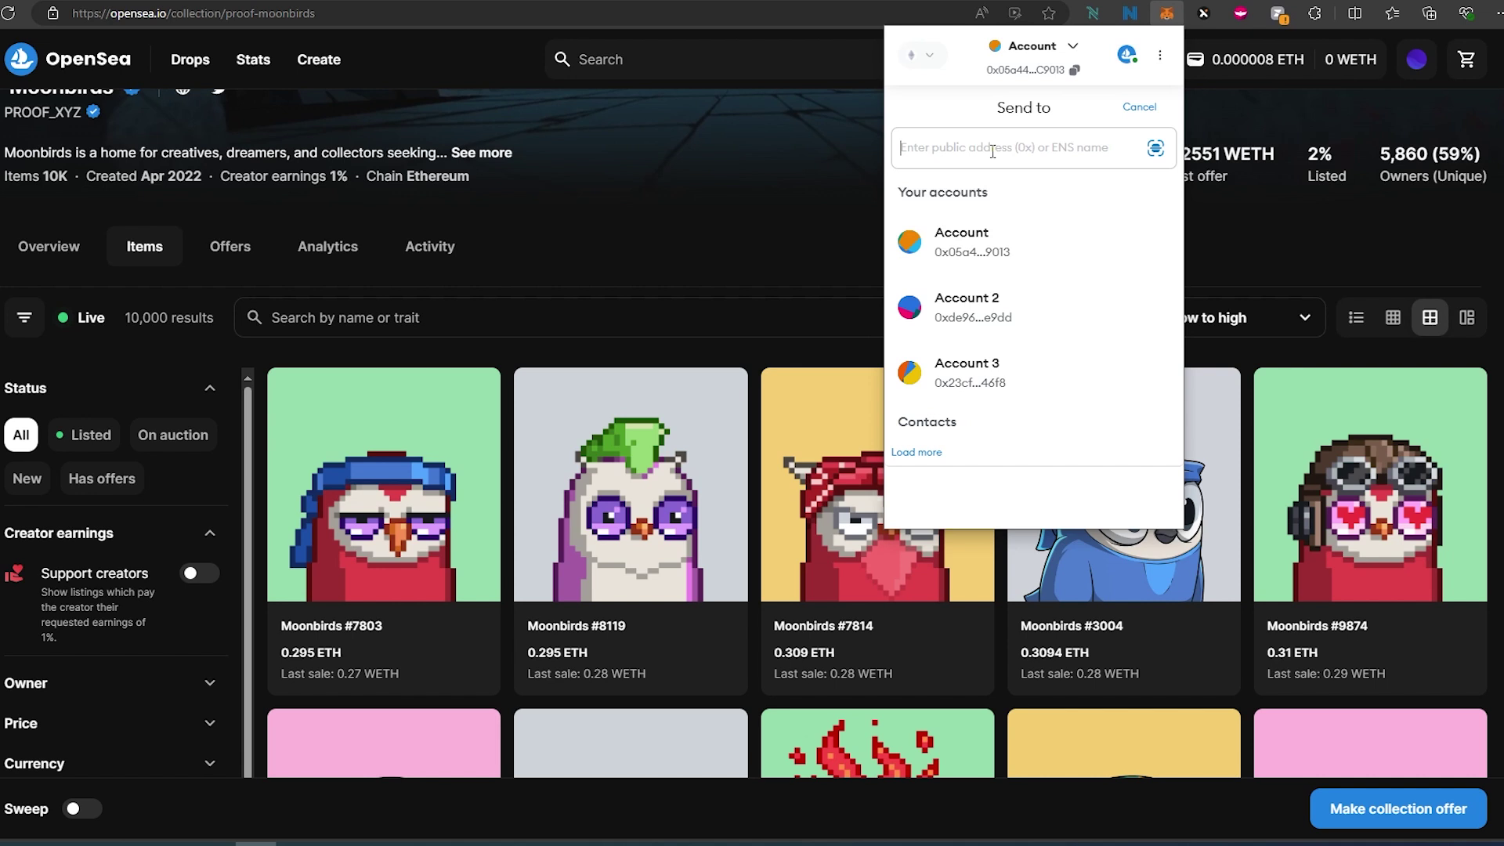
left_click(971, 258)
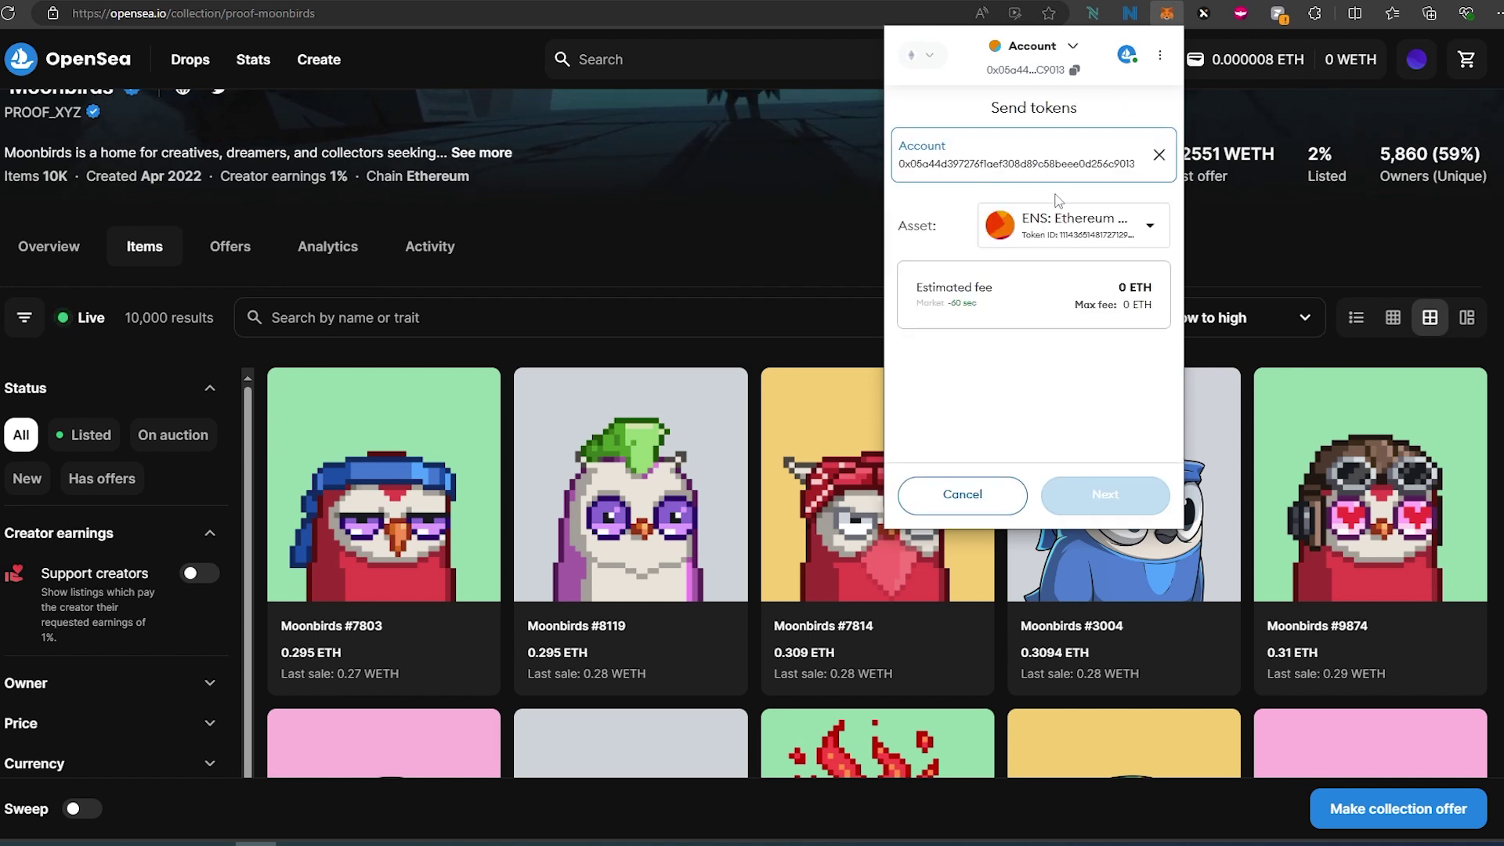